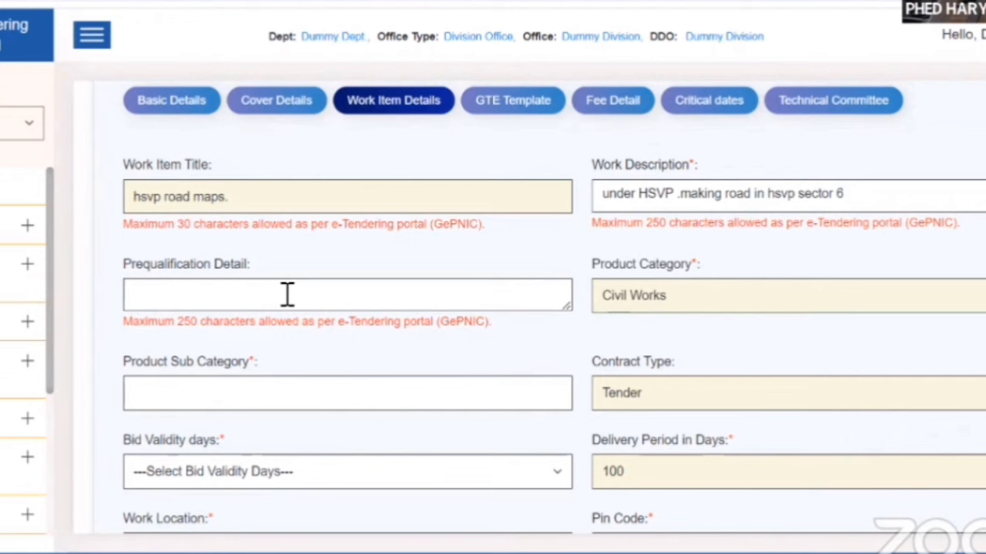
Step: Enter "PQ Details" as the prequalification detail and fill in Civil Work as the product sub category
text(PQ Details)
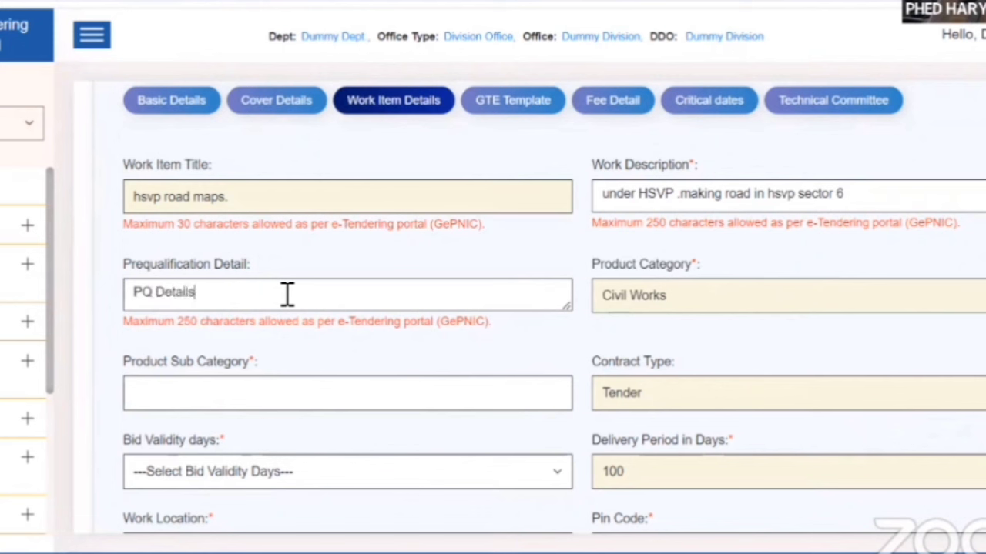
click(260, 406)
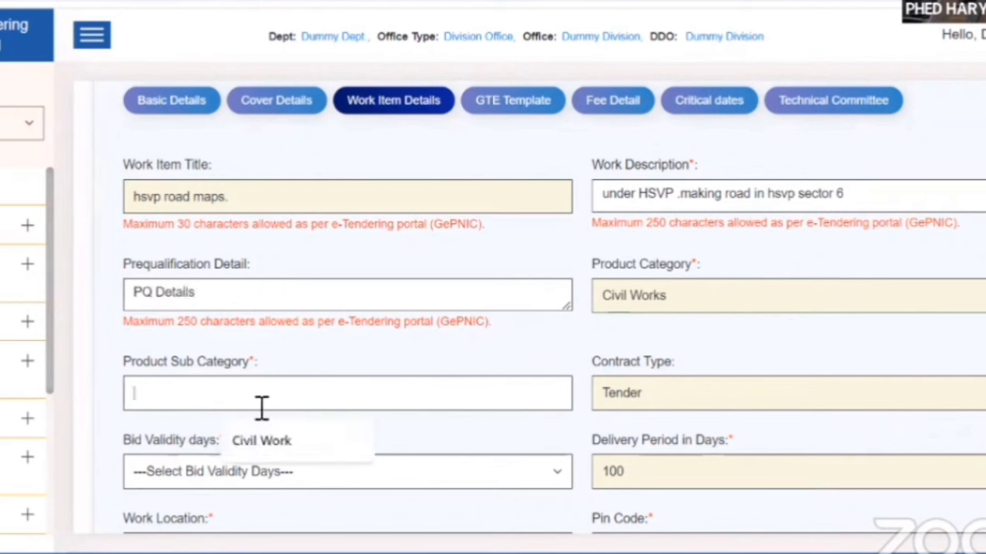
click(272, 444)
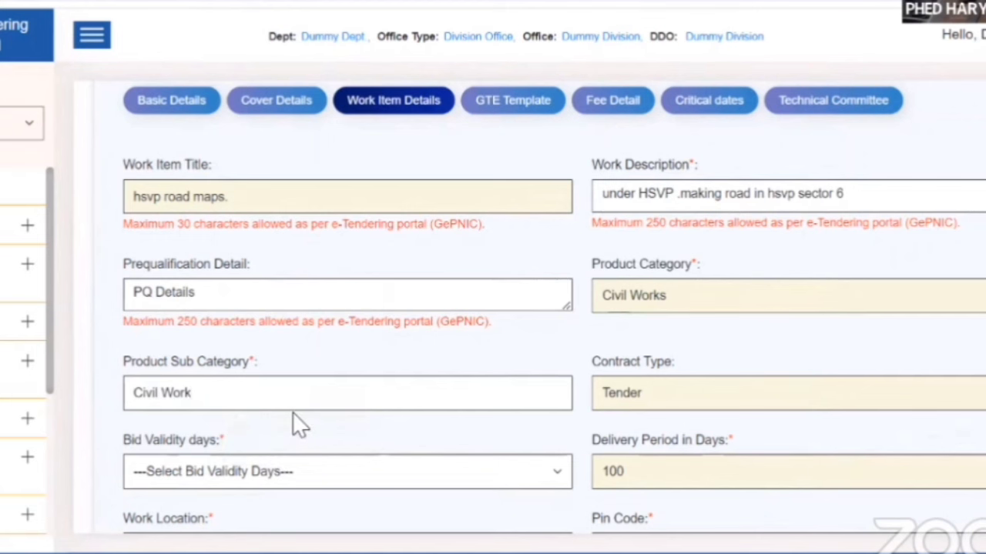
Step: Set the work item's bid validity to 120 days
scroll(287, 412, down, 1)
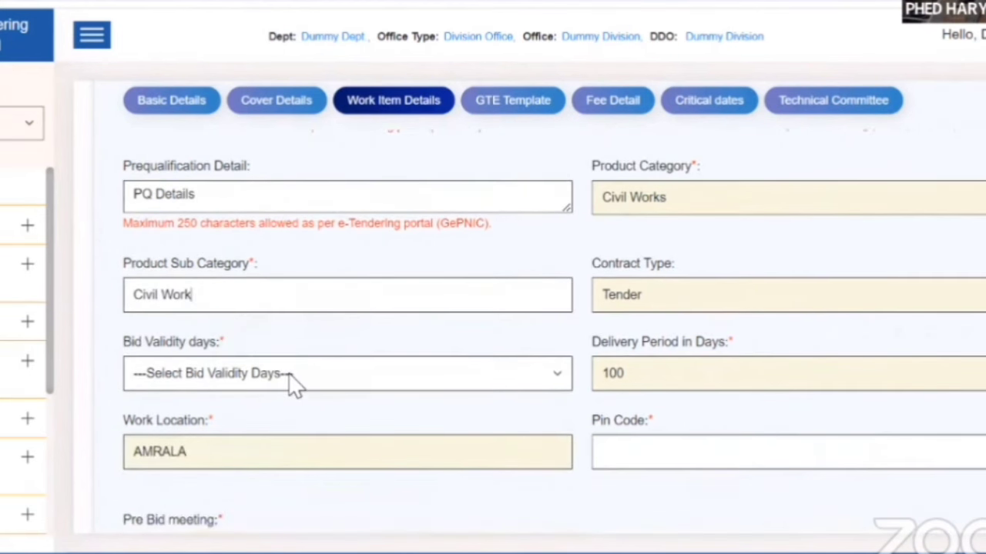
click(289, 377)
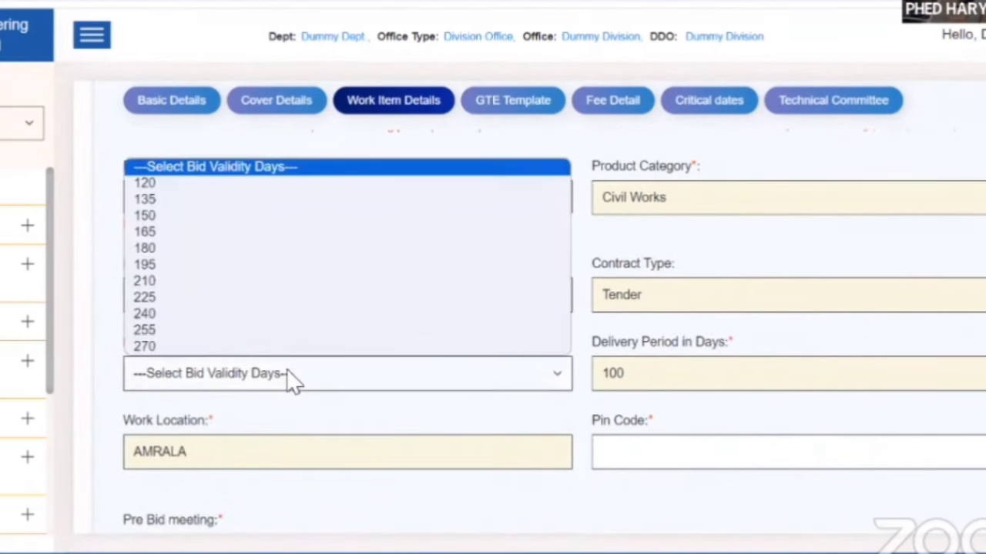
click(168, 187)
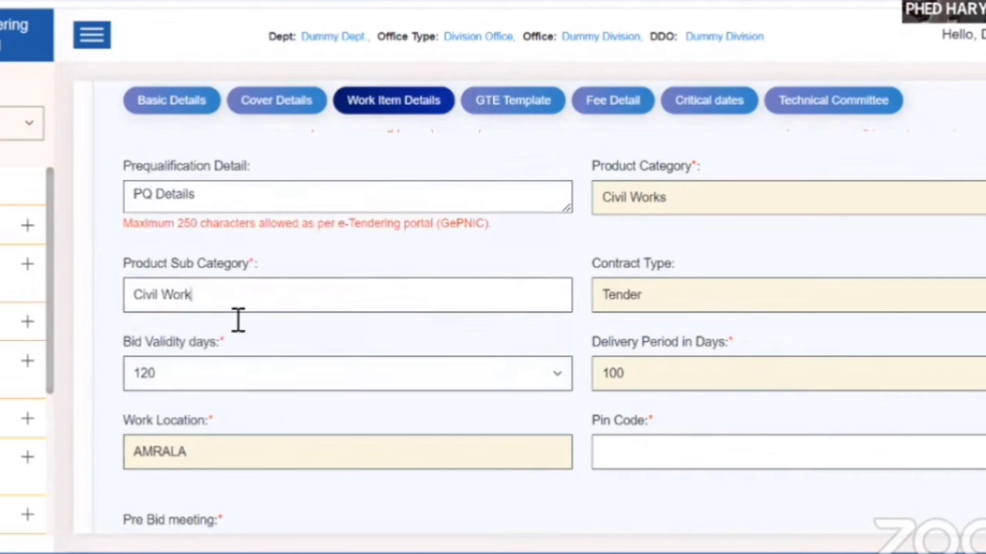
Step: Extend the product sub category to read "Civil Work- Construction Works"
text(- Con)
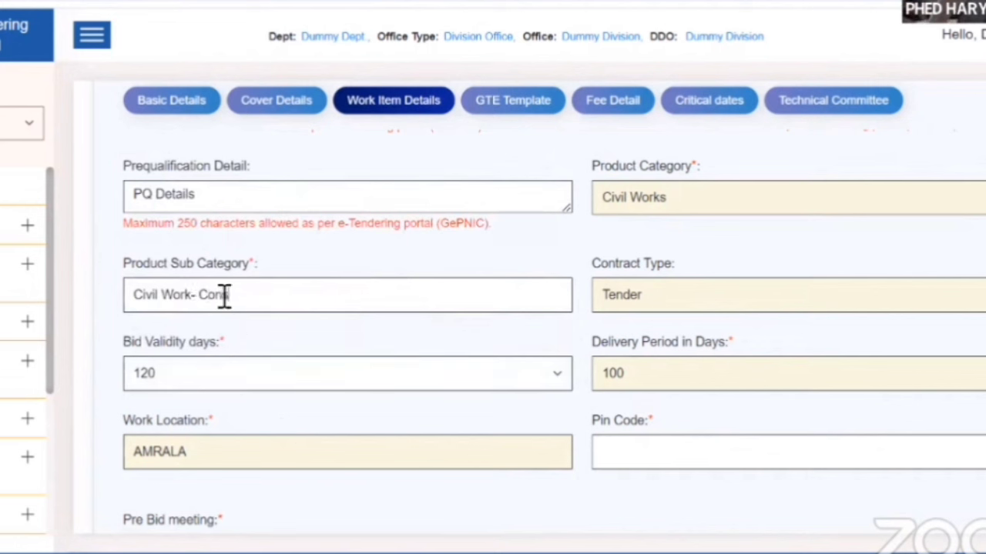
text(struction Wokrs)
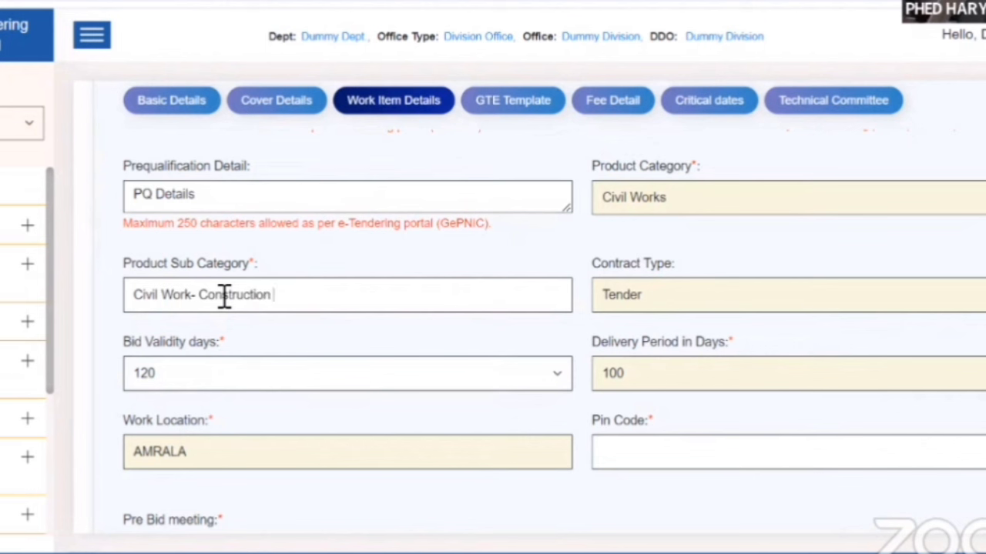
key(BackSpace)
key(BackSpace)
key(BackSpace)
text(rks)
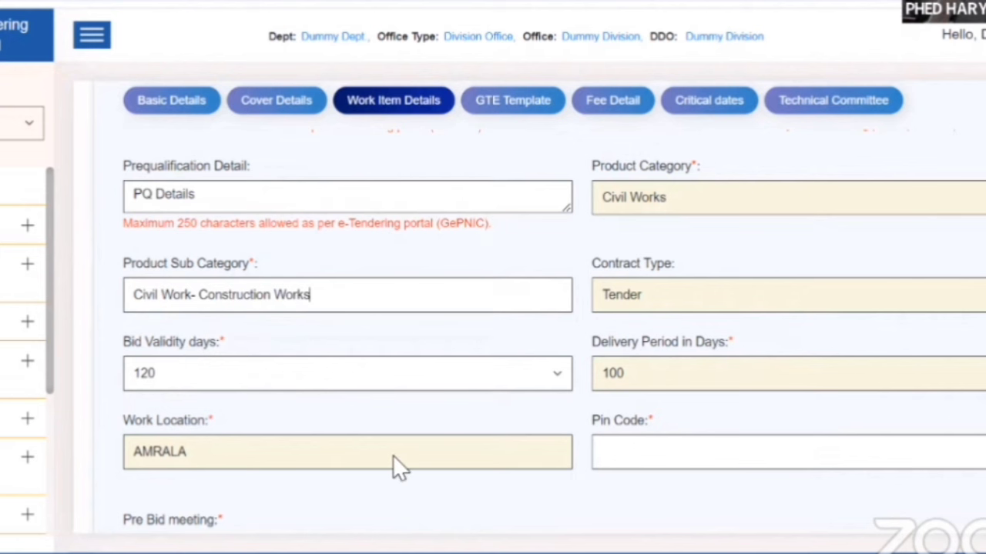
Step: Fill in the work location's pin code using the suggested earlier entry
scroll(393, 458, down, 1)
click(827, 347)
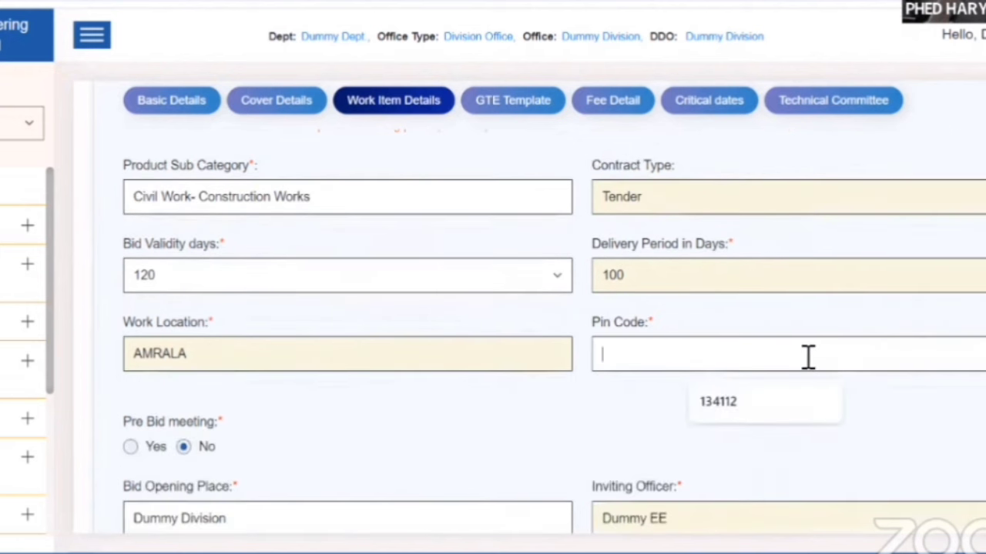
click(763, 412)
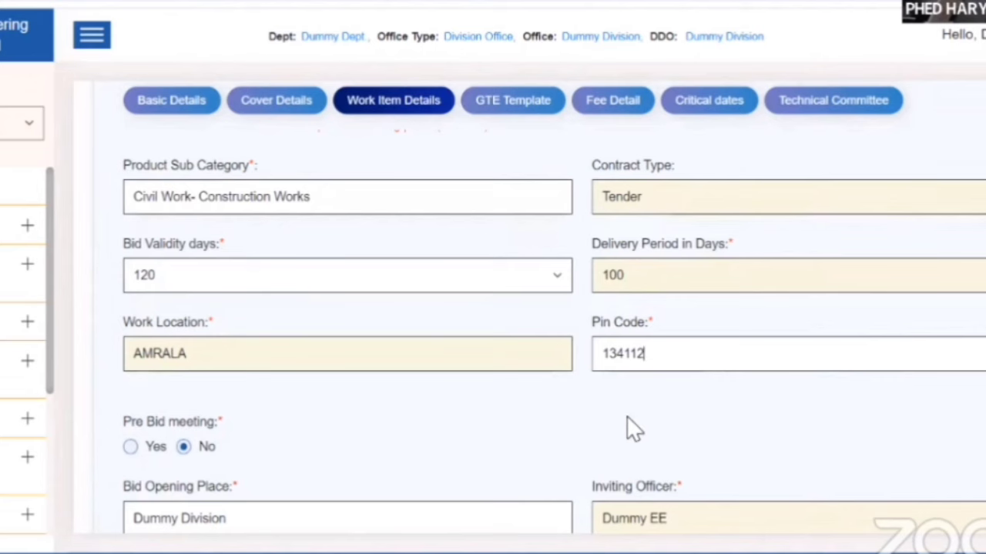
scroll(501, 418, down, 2)
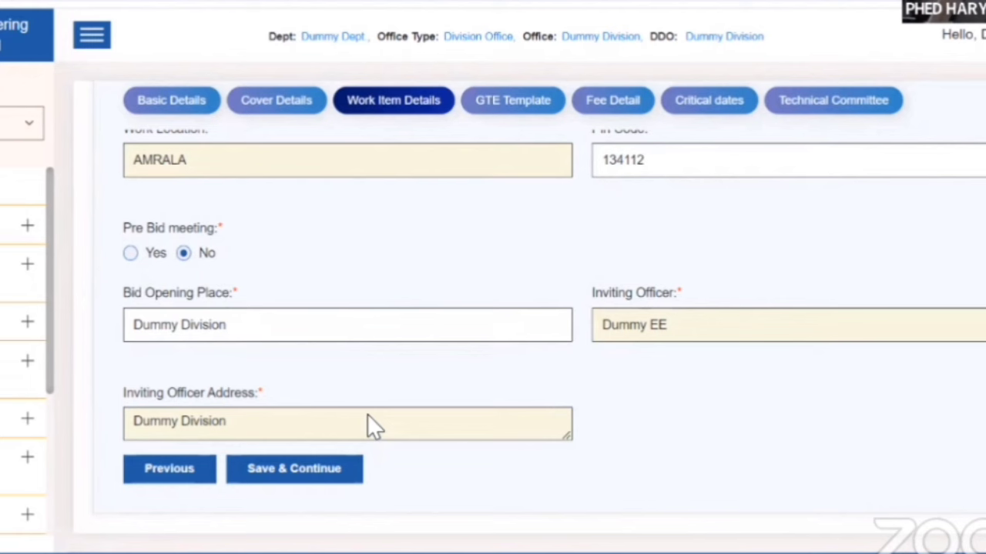
scroll(520, 423, up, 2)
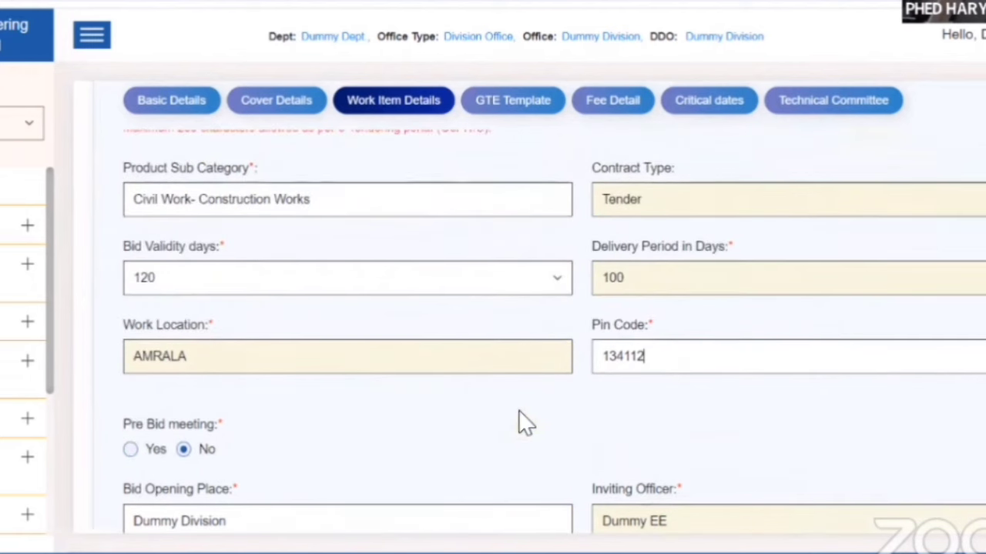
scroll(519, 337, up, 3)
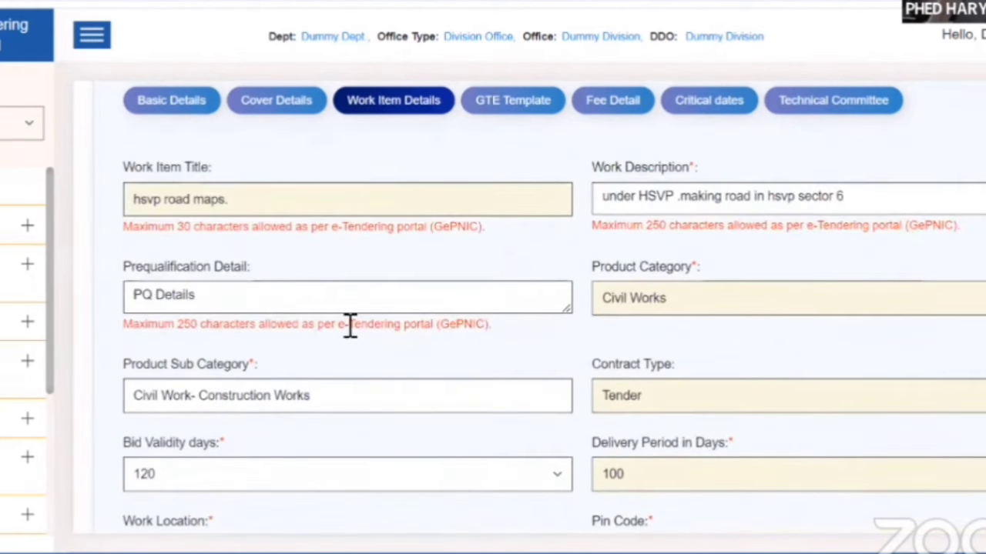
scroll(347, 326, down, 5)
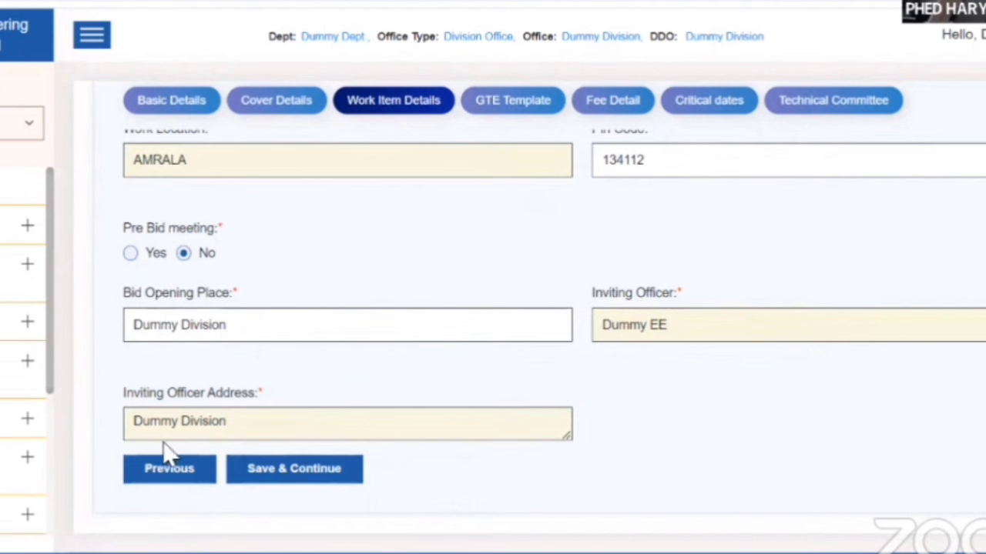
click(131, 254)
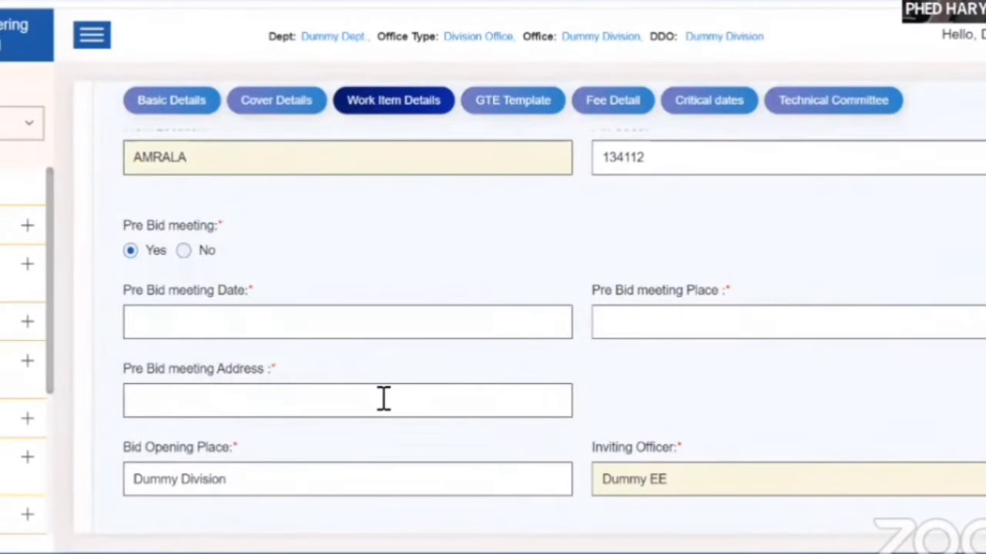
scroll(370, 411, down, 2)
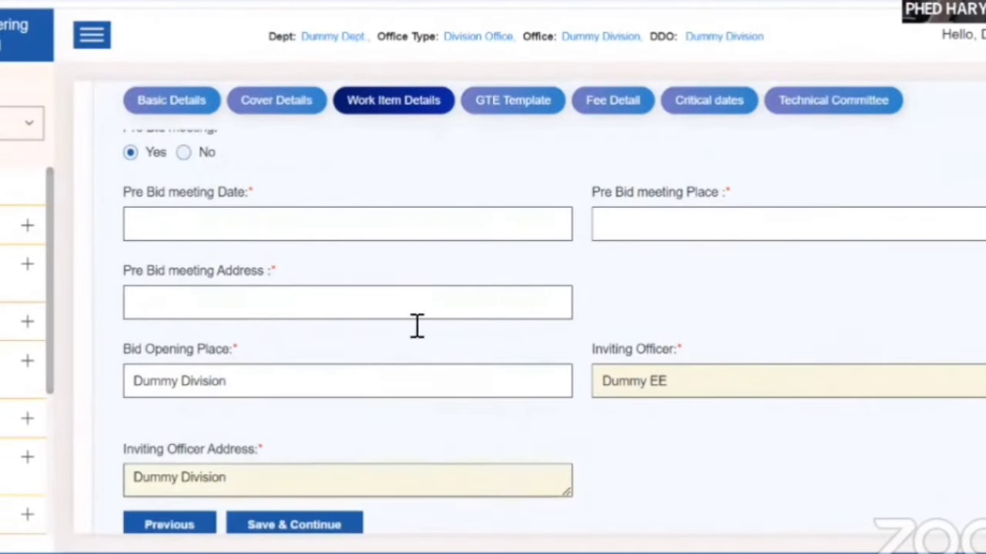
click(315, 238)
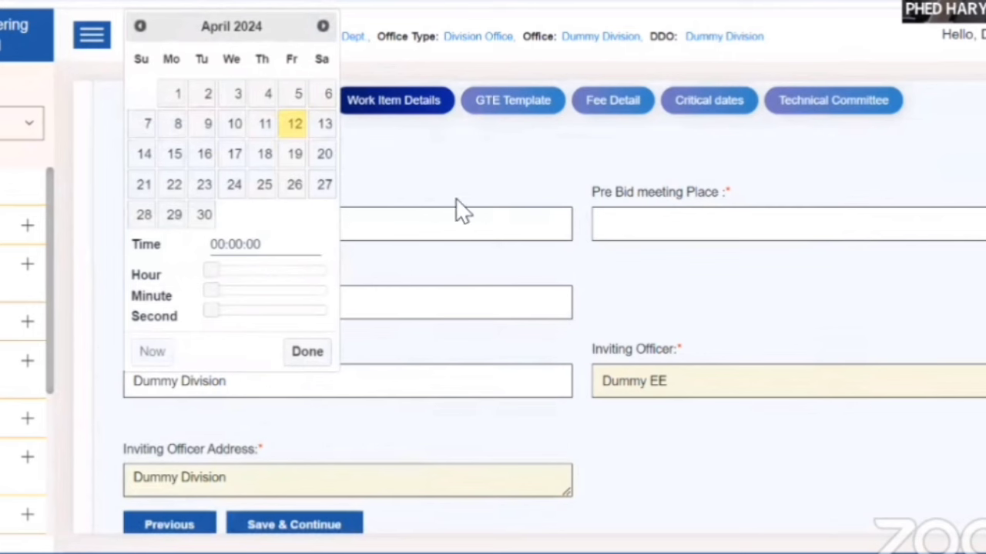
click(432, 209)
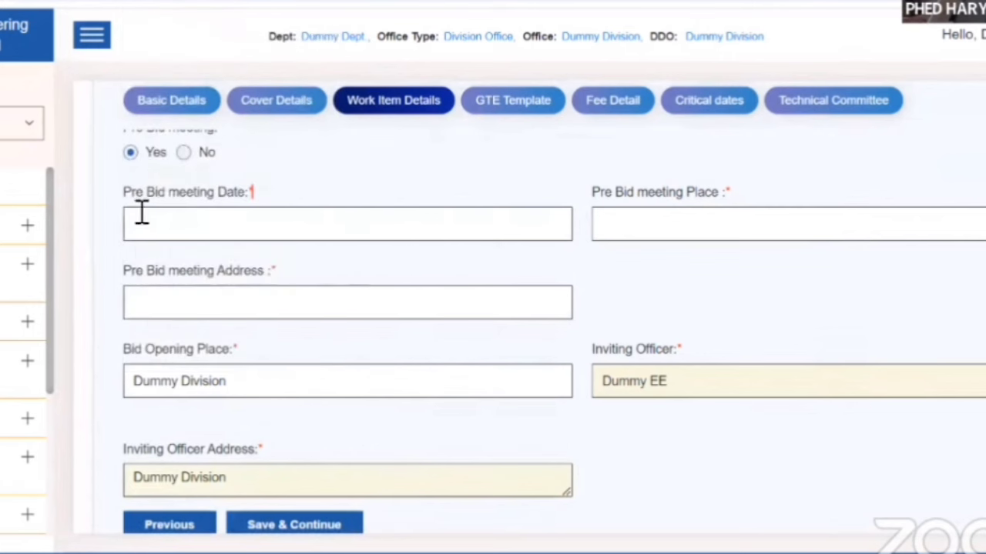
Step: Set the pre-bid meeting to No and try to save the work item details
click(184, 153)
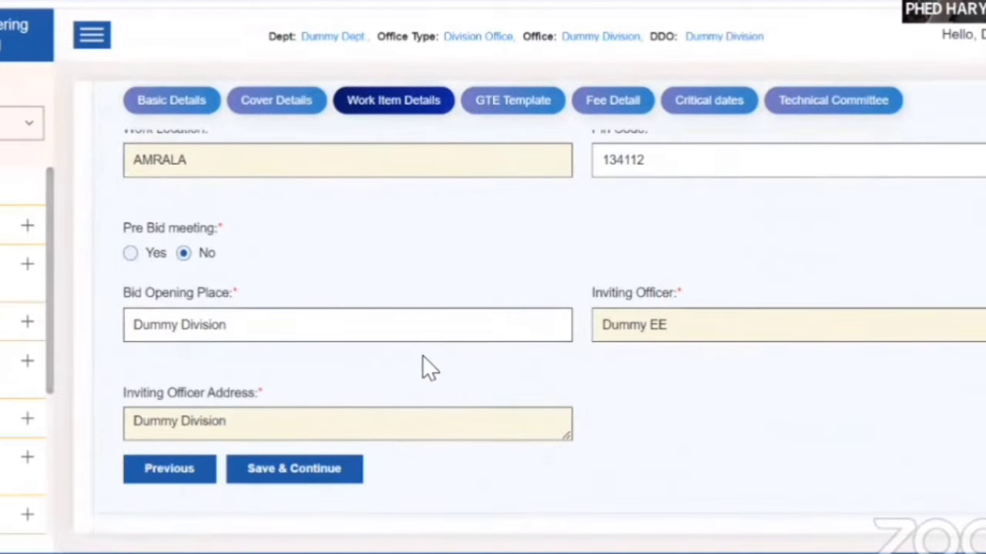
click(286, 477)
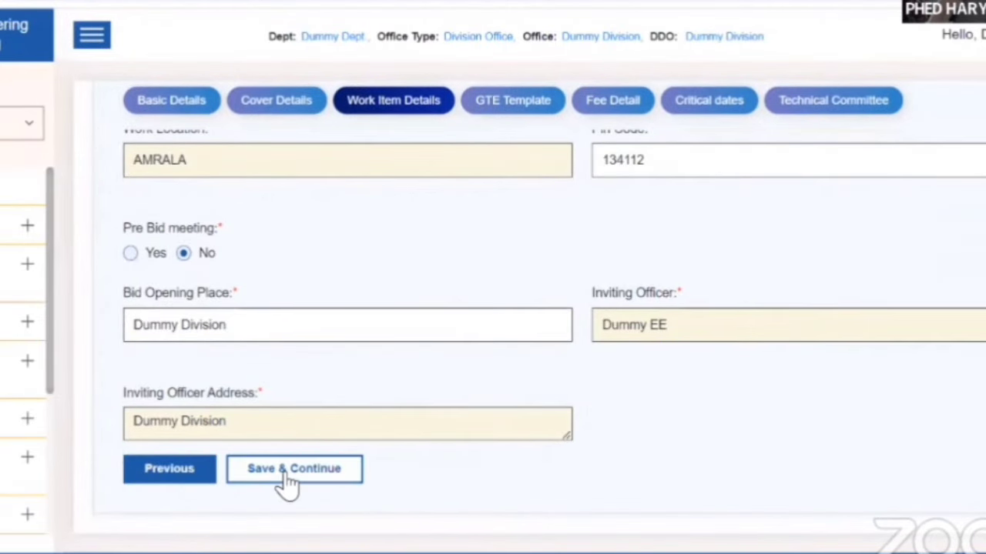
click(131, 255)
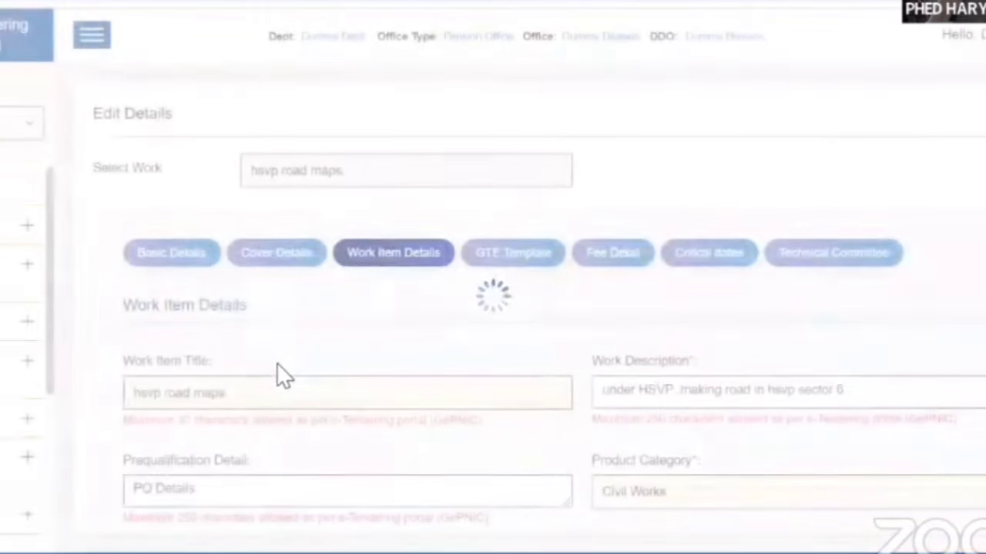
click(285, 325)
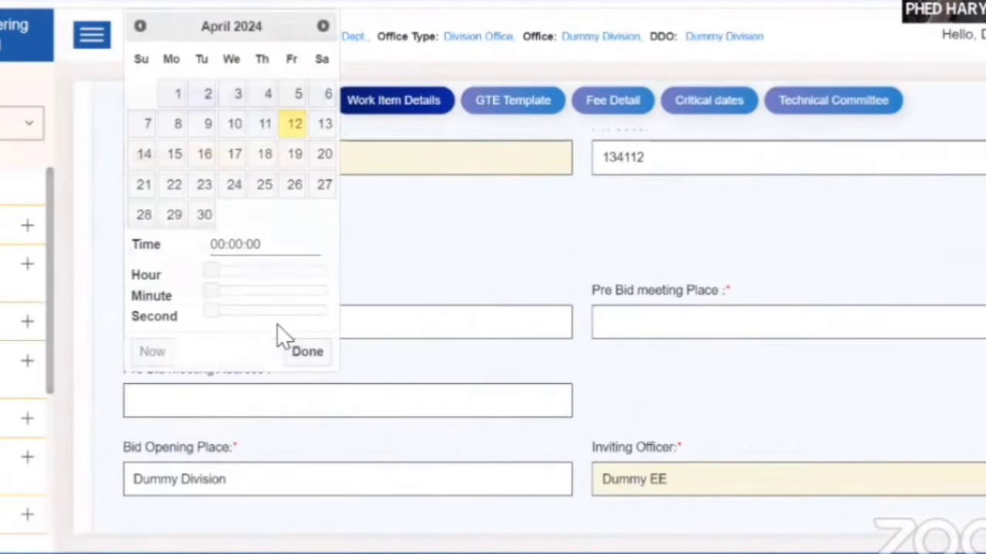
click(325, 127)
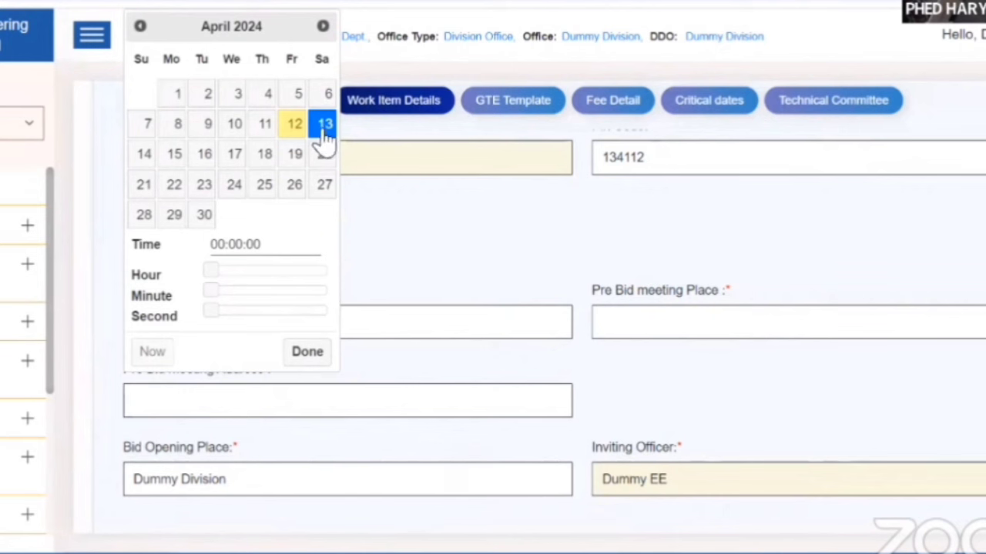
click(431, 231)
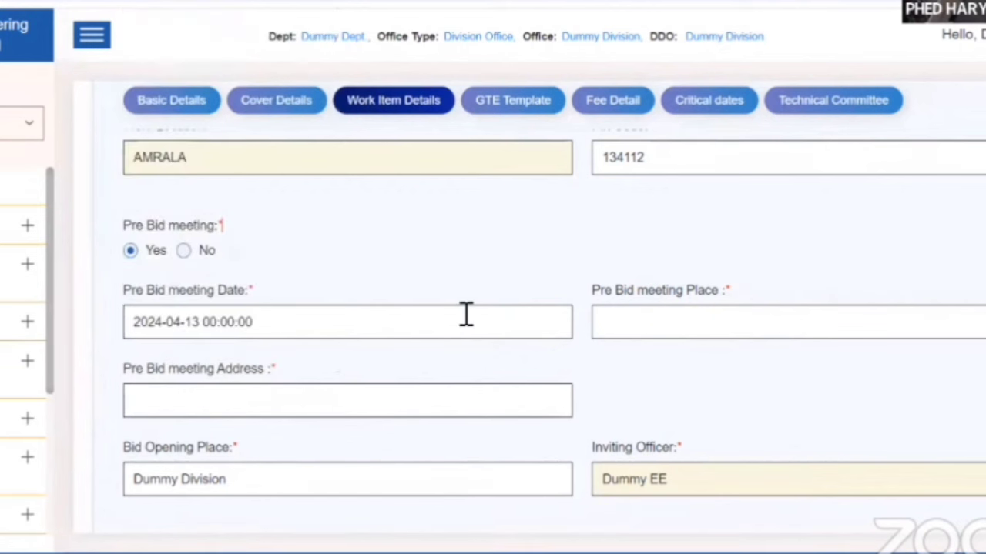
click(215, 327)
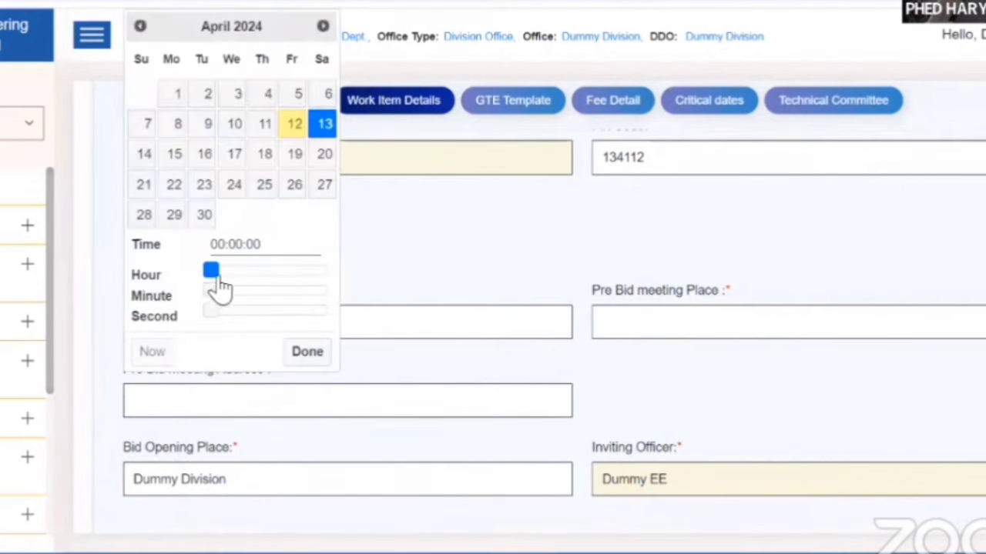
drag(219, 287, 275, 281)
click(416, 271)
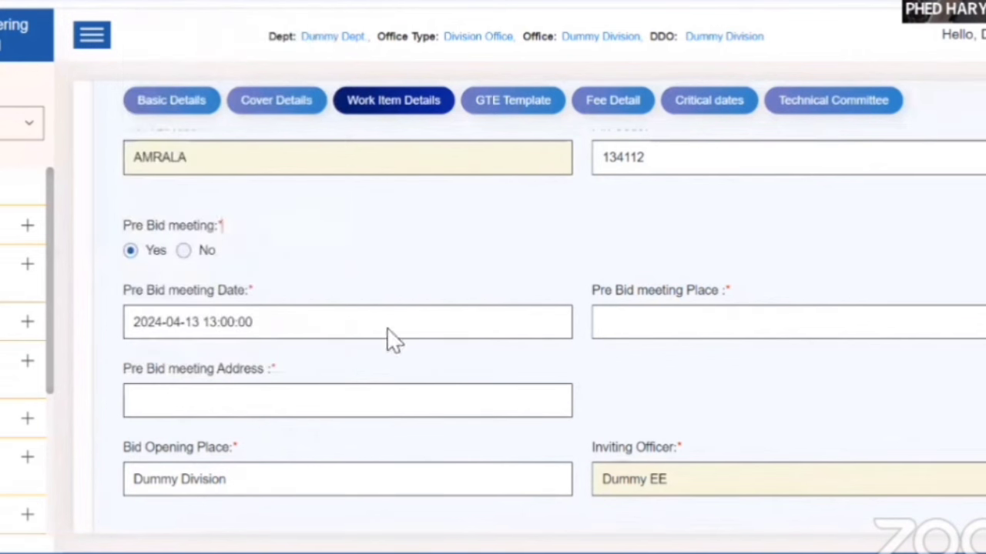
Step: Enter Panchkula as the pre-bid meeting place and PHED as its address, and try to save the work item details
click(662, 316)
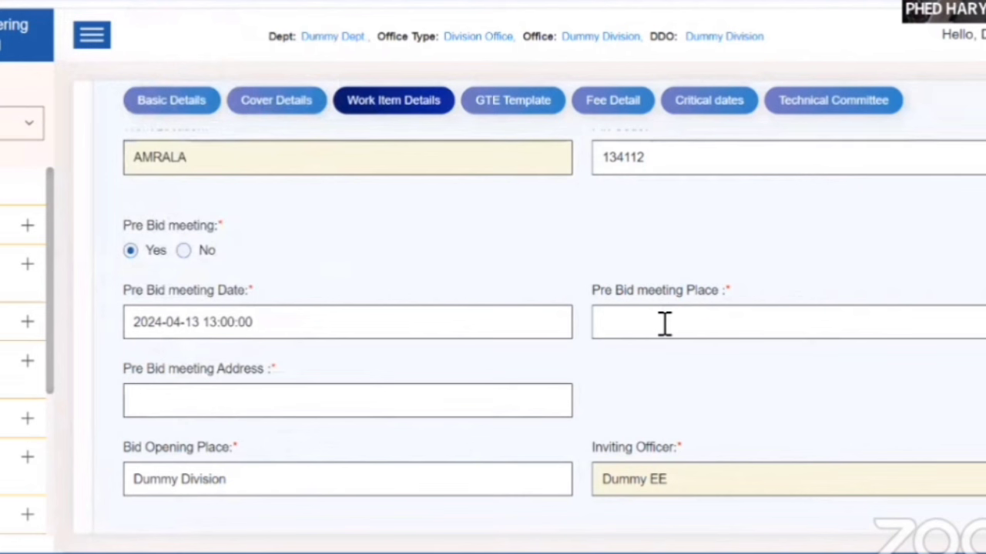
text(Panchkula)
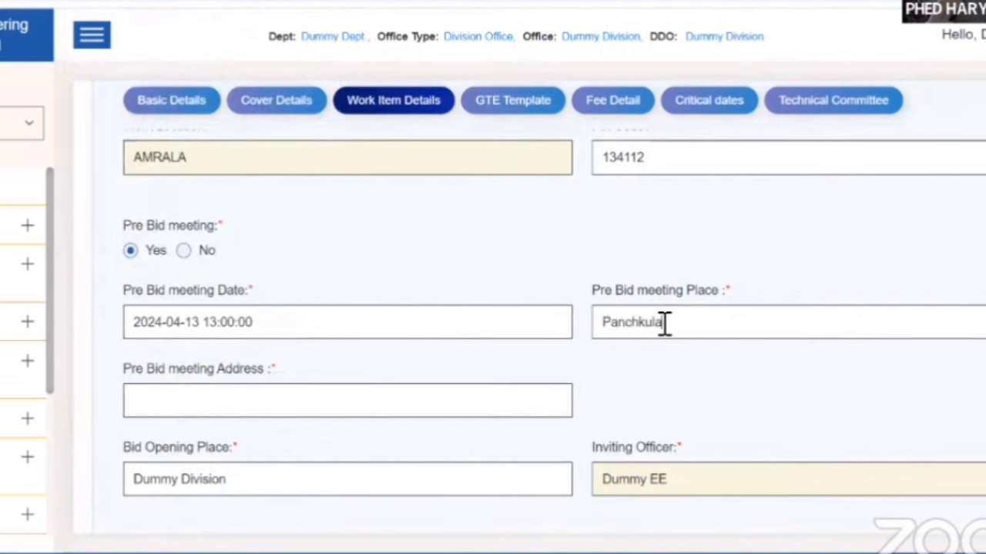
click(238, 402)
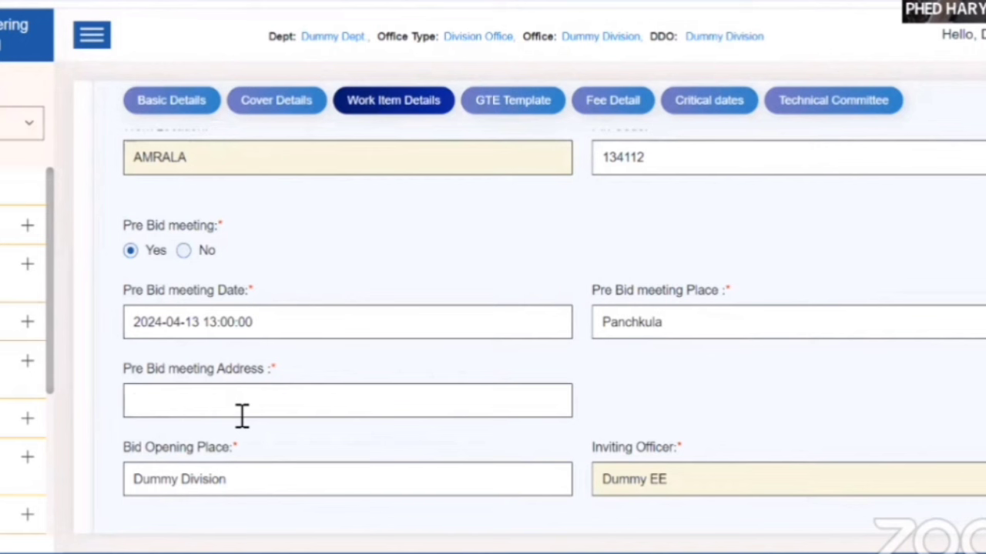
text(PHED)
scroll(247, 511, down, 2)
click(285, 472)
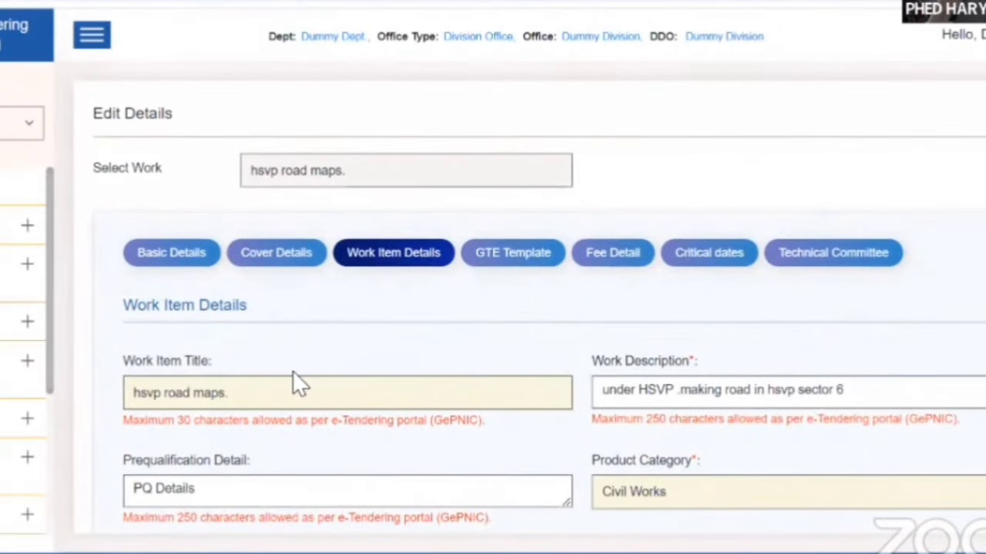
Step: Remove the hyphen from the product sub category so it reads "Civil Work Construction Works"
scroll(300, 362, down, 10)
scroll(307, 356, down, 1)
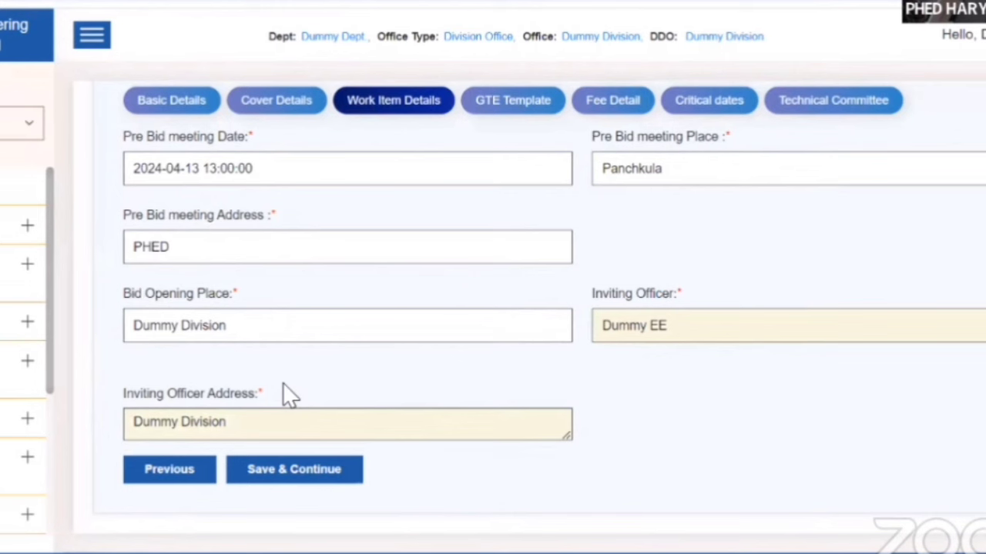
scroll(402, 416, up, 7)
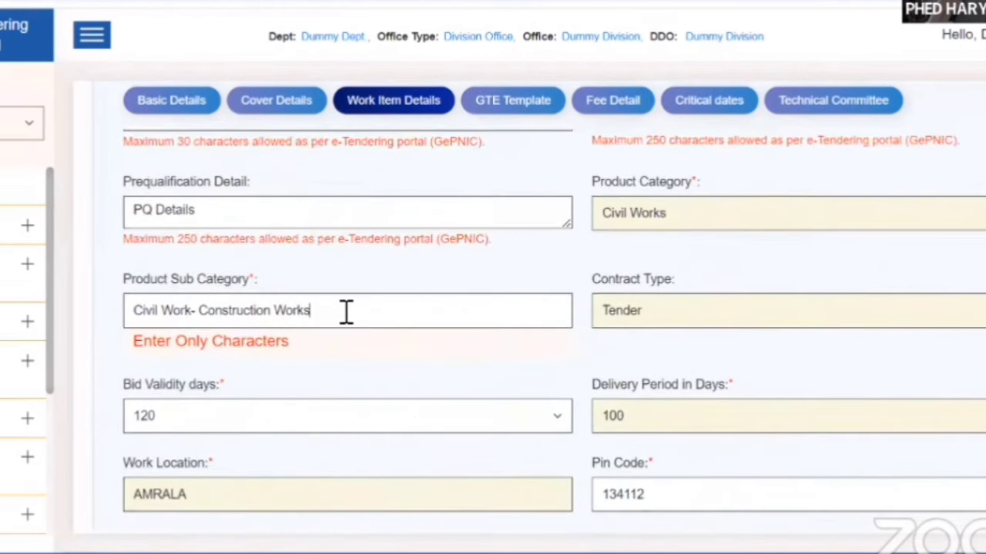
click(200, 311)
key(BackSpace)
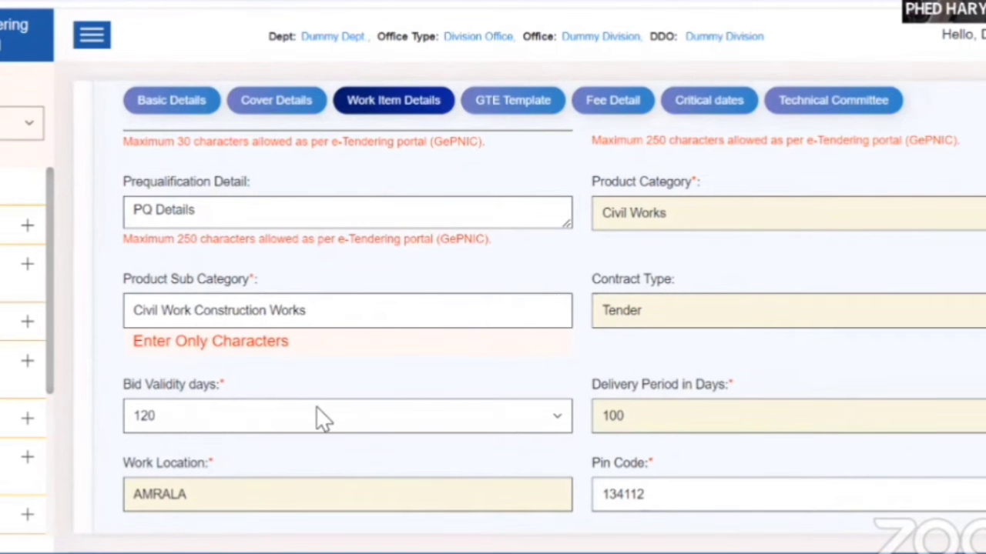
scroll(462, 373, down, 10)
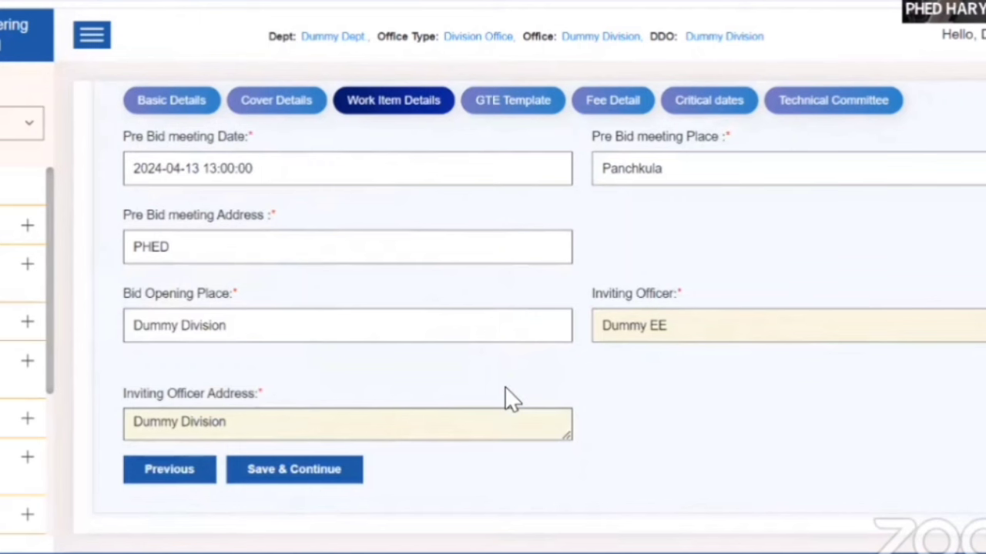
Step: Save the work item details and continue to the fee details
click(268, 491)
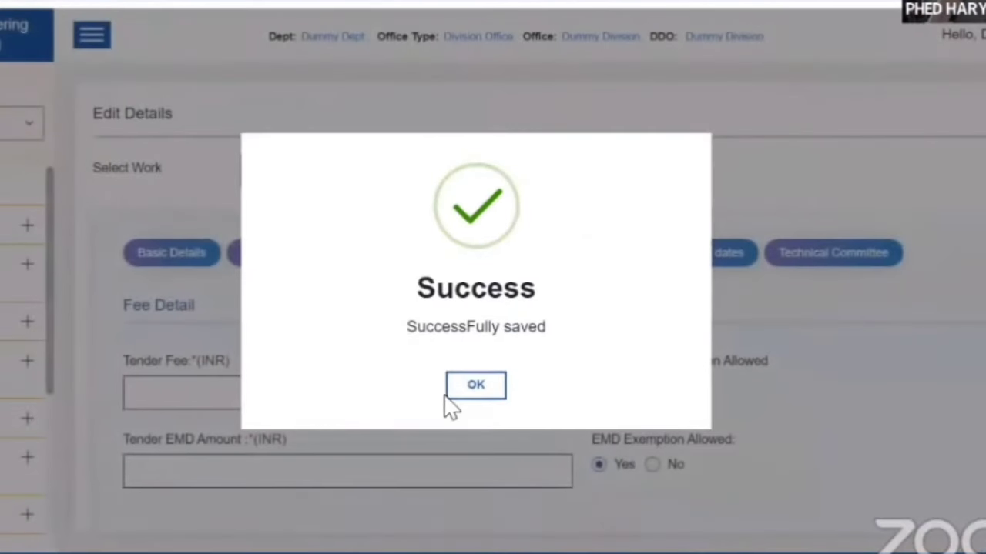
click(473, 389)
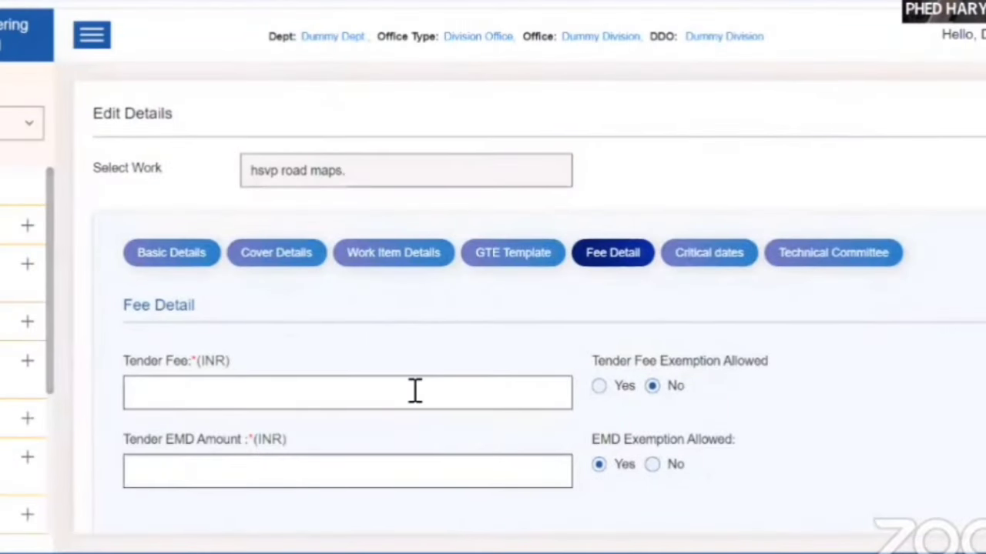
Step: Set the tender fee to 1000 INR and the tender EMD amount to 250000 INR
click(413, 392)
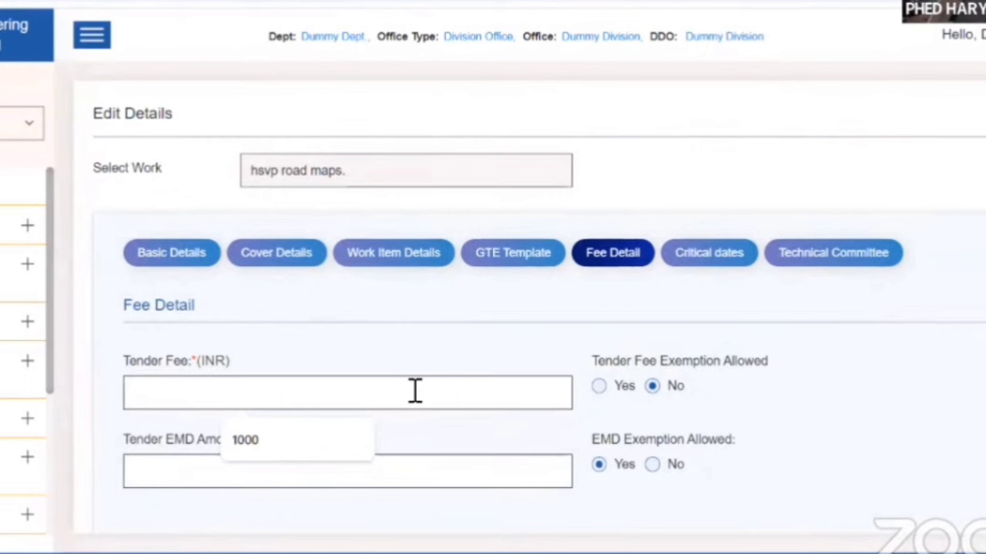
scroll(431, 392, down, 2)
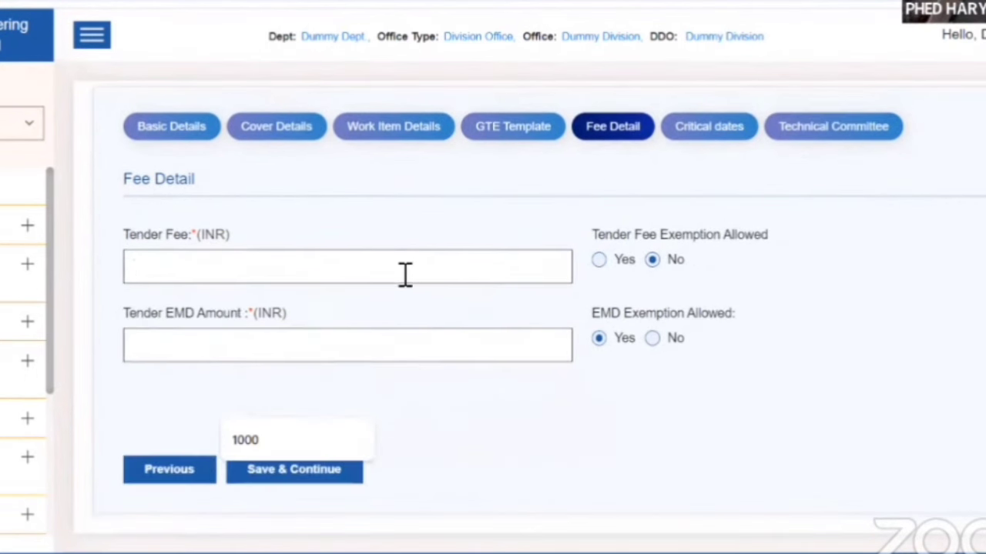
click(330, 315)
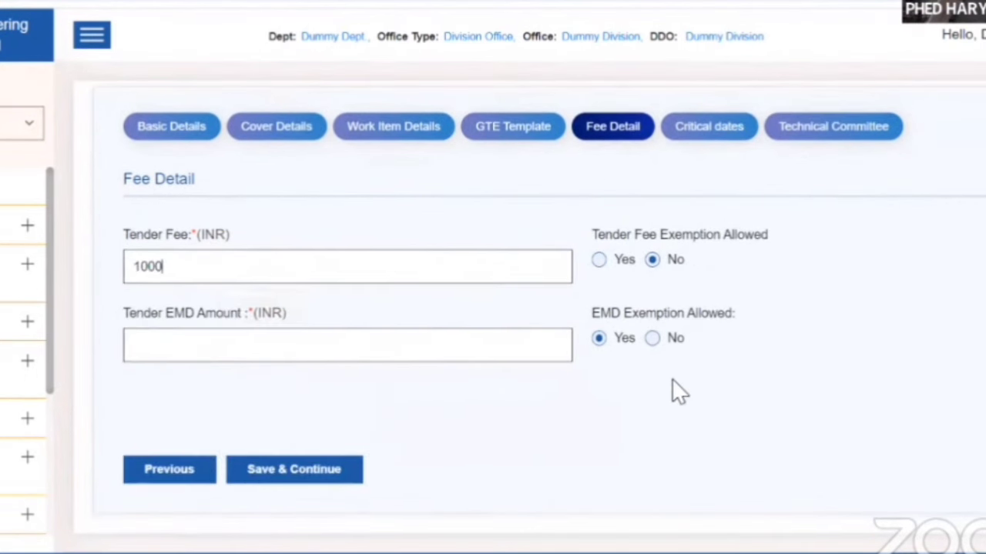
click(491, 358)
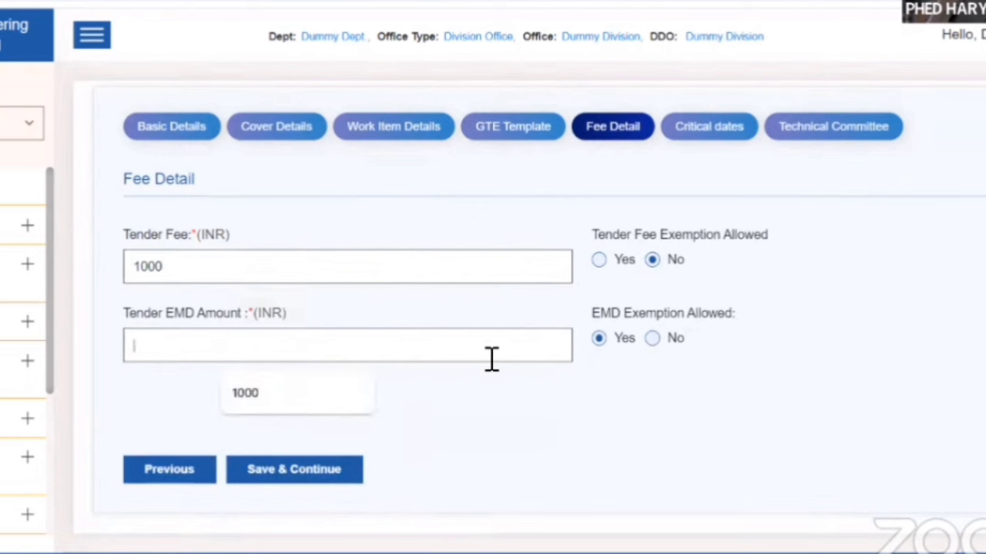
text(2)
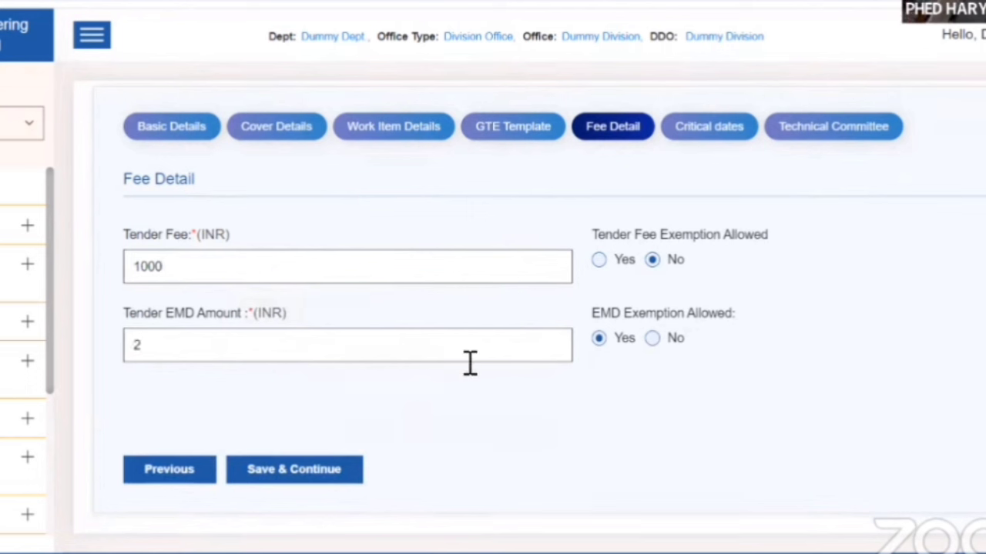
text(50000)
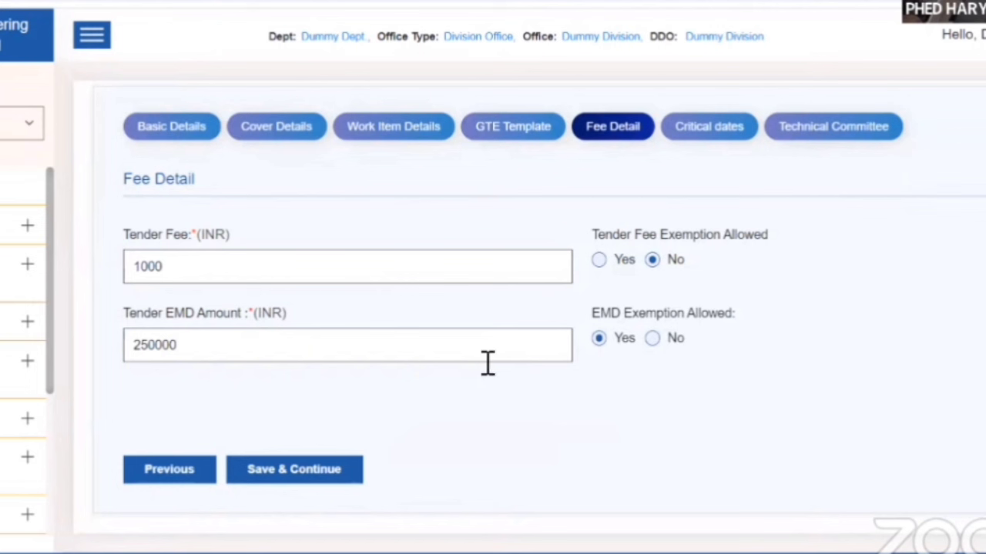
Step: Save the fee details with EMD exemption allowed set to Yes and continue to the critical dates
double_click(653, 347)
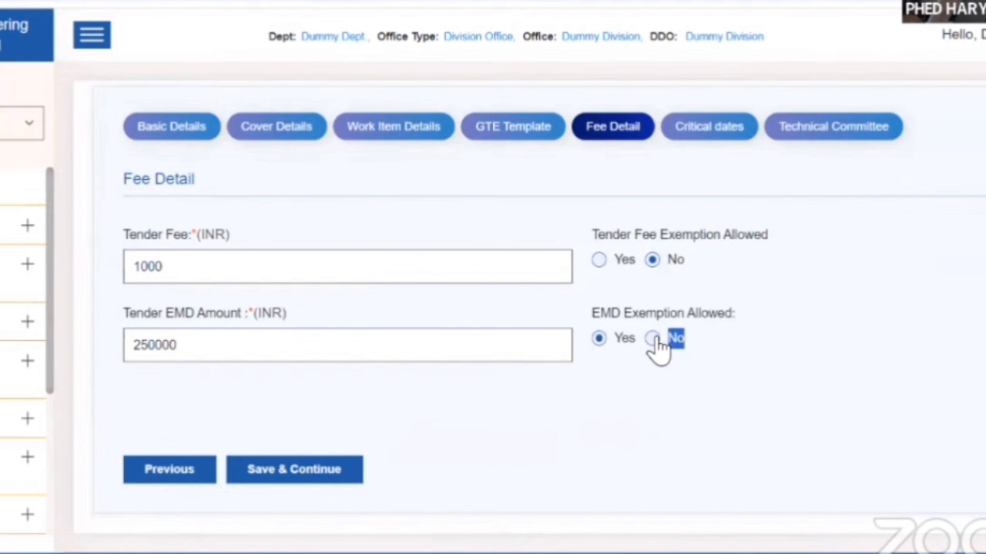
click(599, 401)
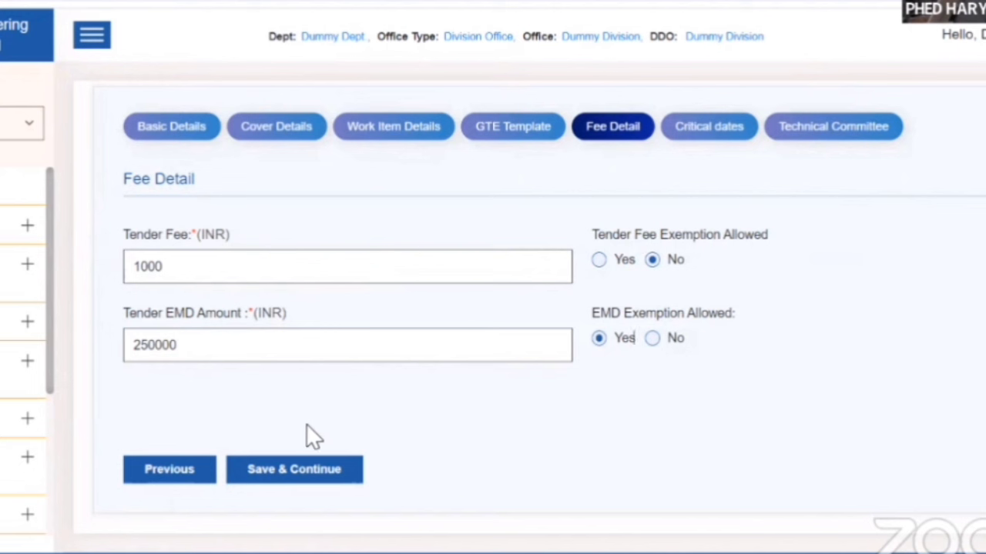
click(314, 469)
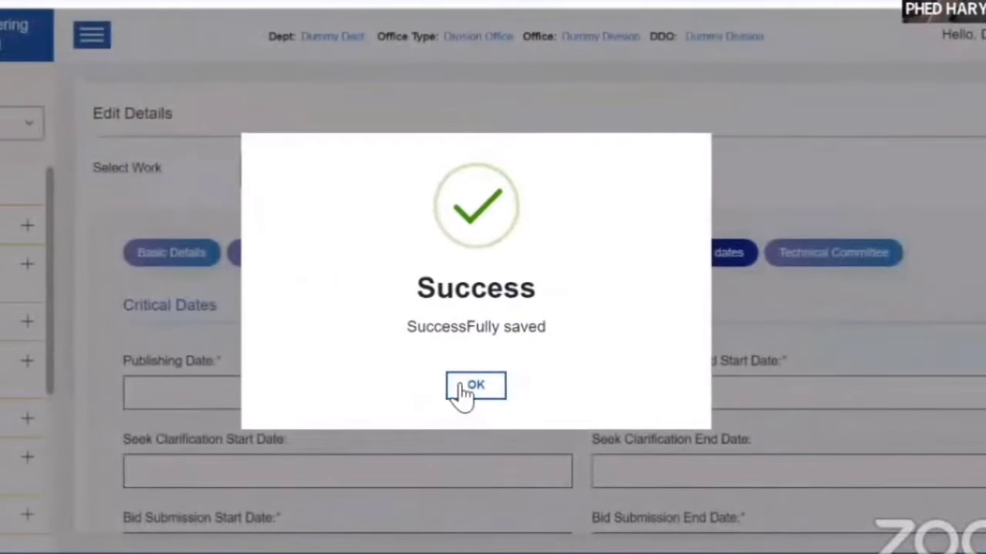
click(465, 387)
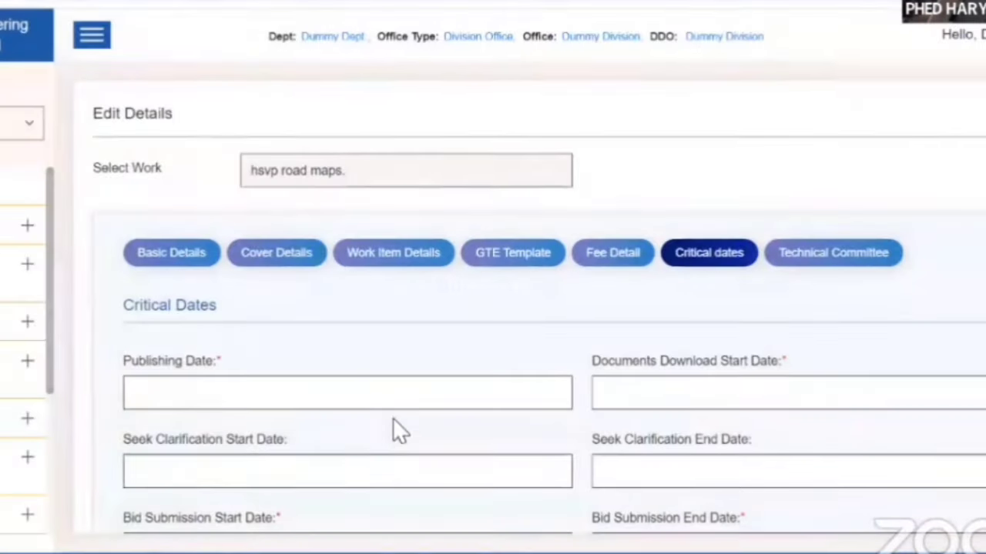
Step: Set the publishing date in the critical dates to 2024-04-12
scroll(361, 408, down, 2)
click(367, 321)
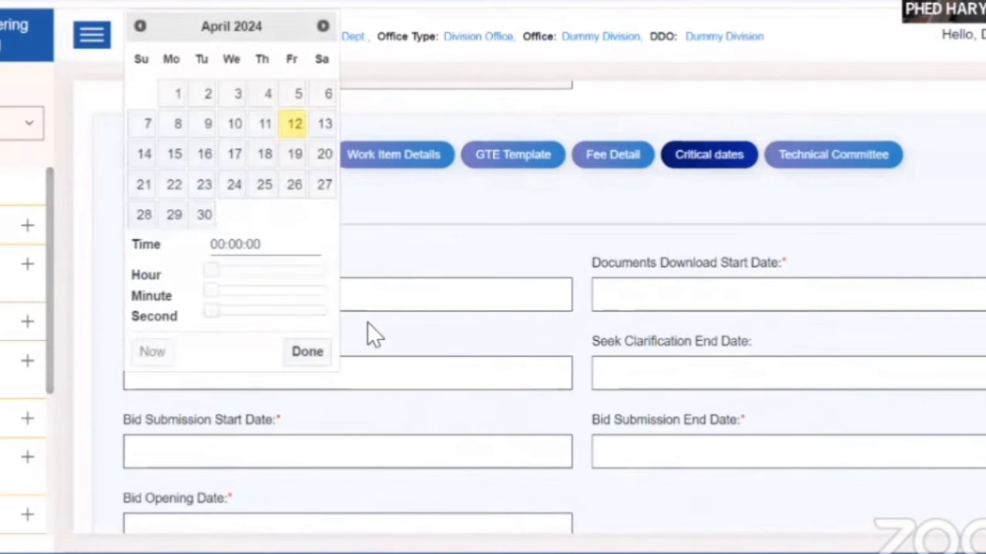
scroll(493, 288, down, 2)
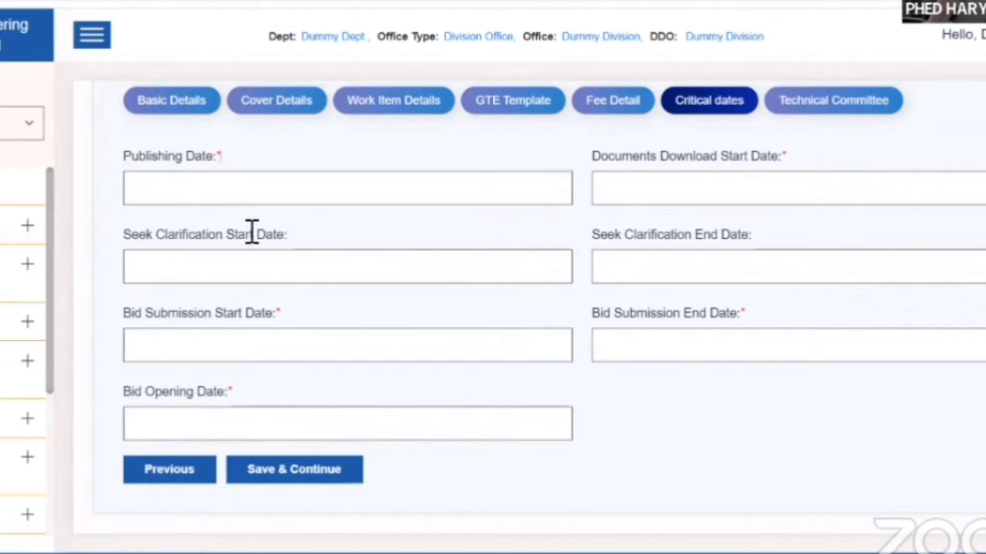
click(346, 193)
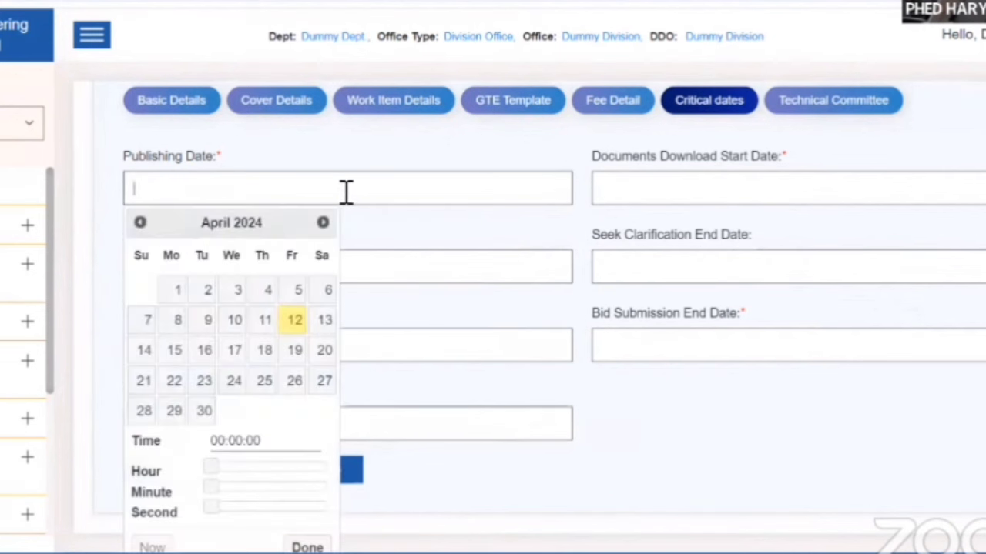
click(296, 320)
click(431, 223)
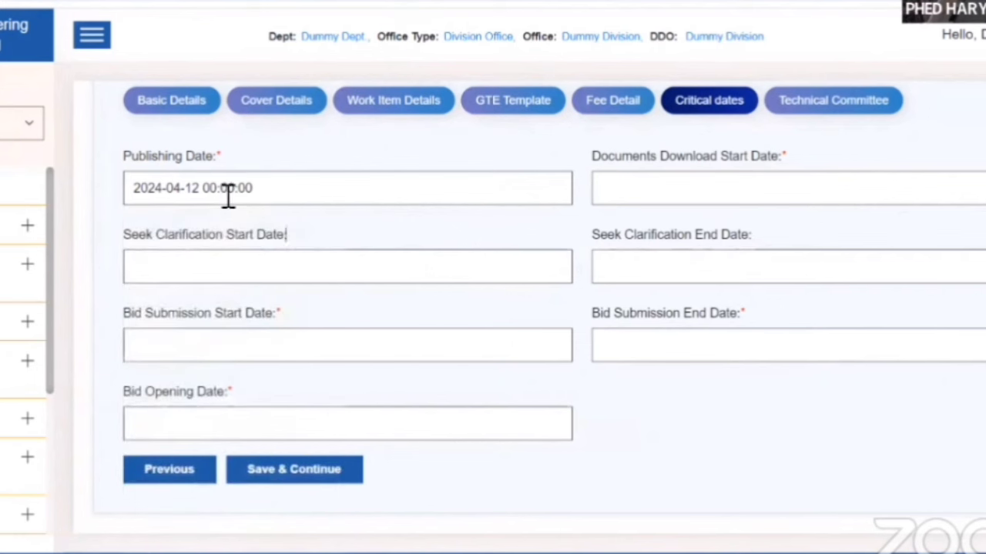
Step: Set the time of the publishing date to 16:00:00
click(213, 191)
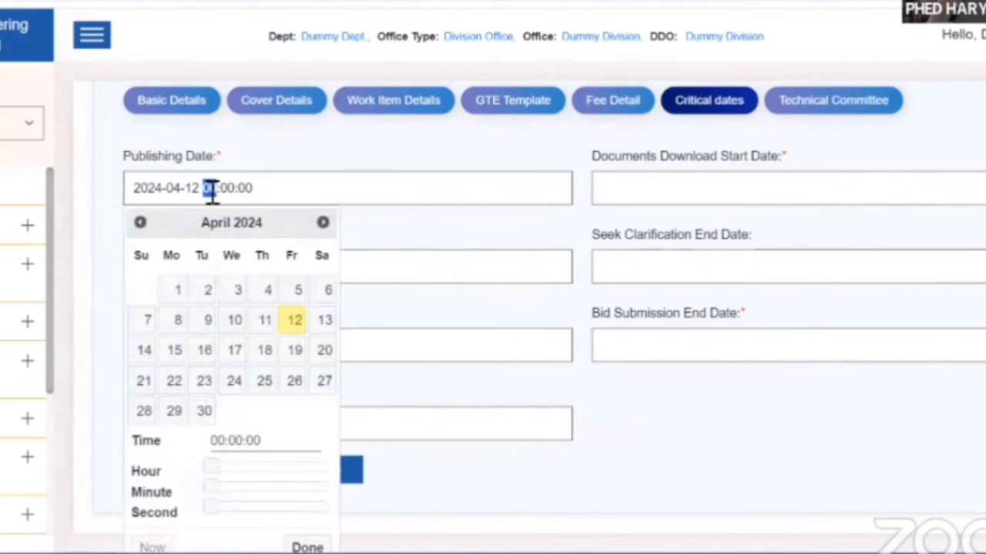
text(16)
click(405, 240)
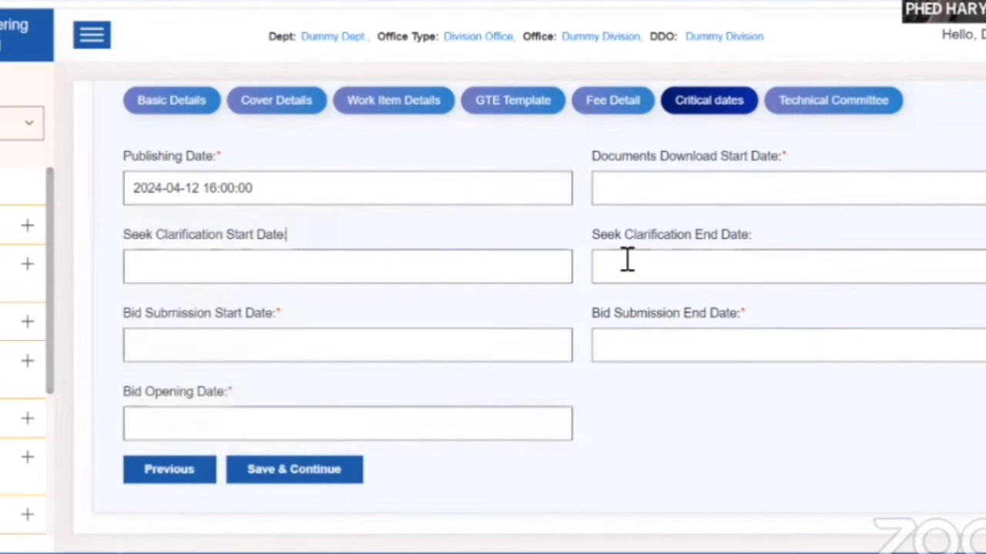
Step: Change the time of the publishing date to 17:00:00
click(633, 189)
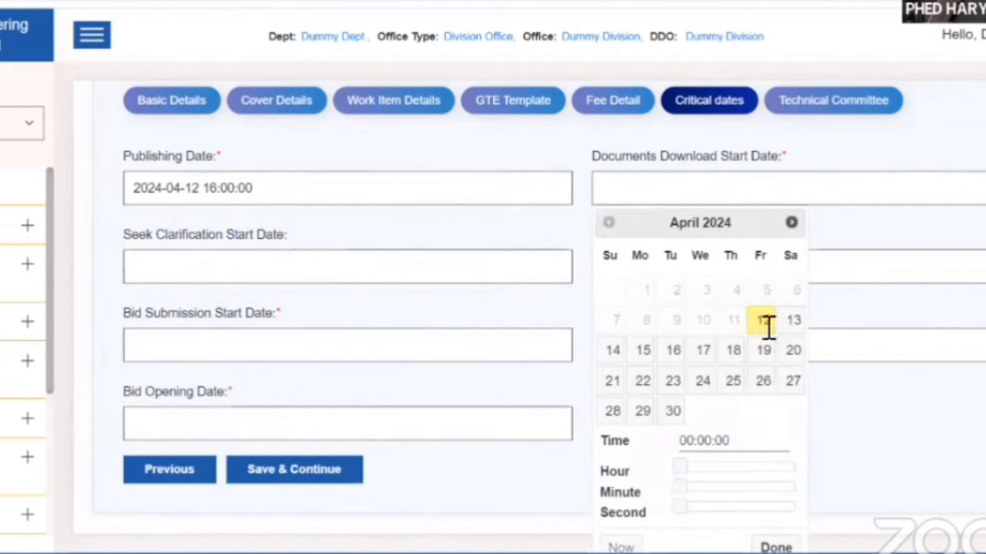
drag(225, 188, 212, 187)
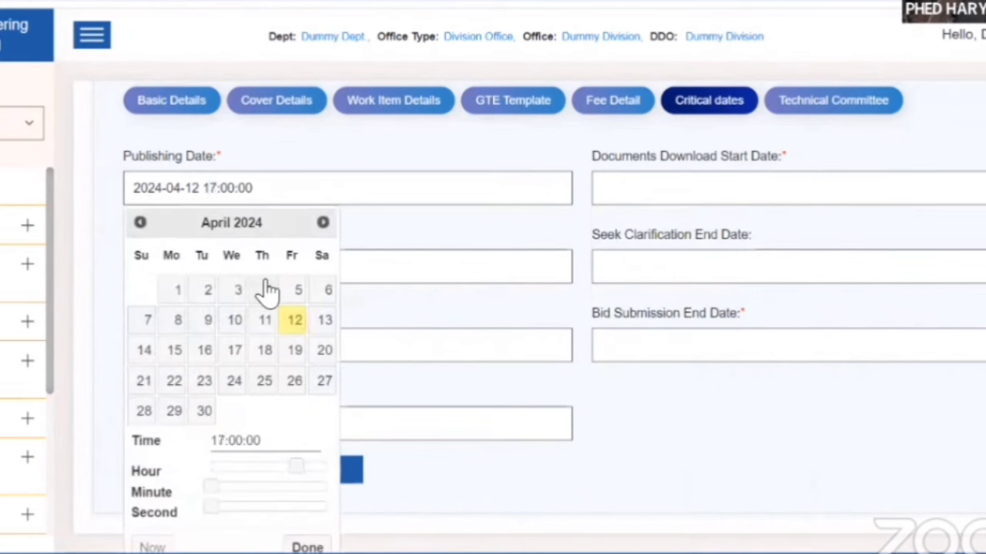
click(403, 244)
click(693, 189)
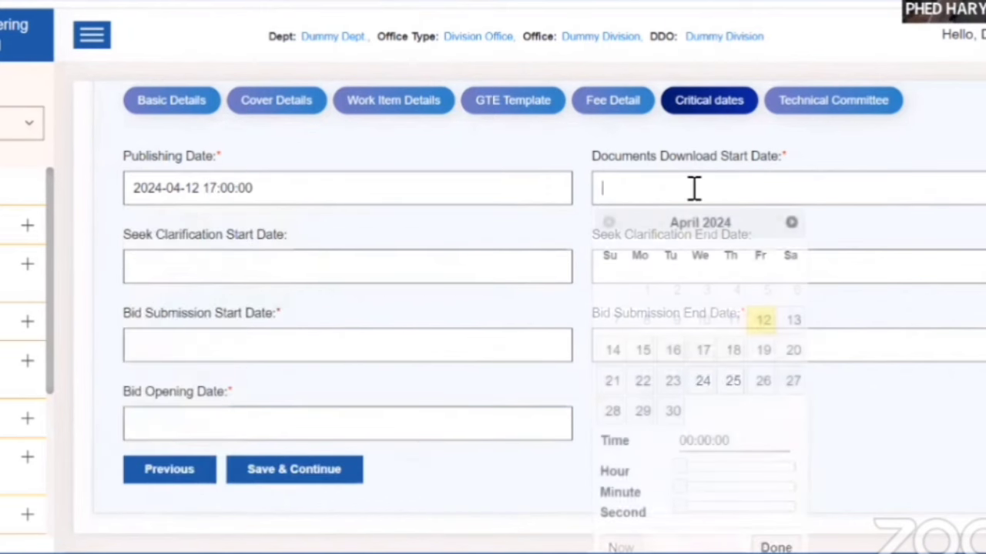
click(763, 318)
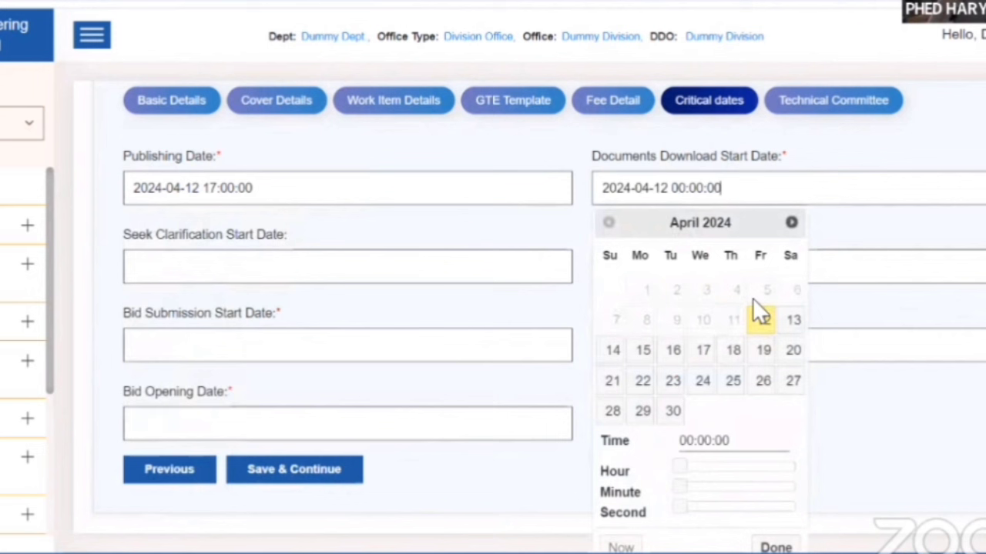
double_click(679, 191)
text(17)
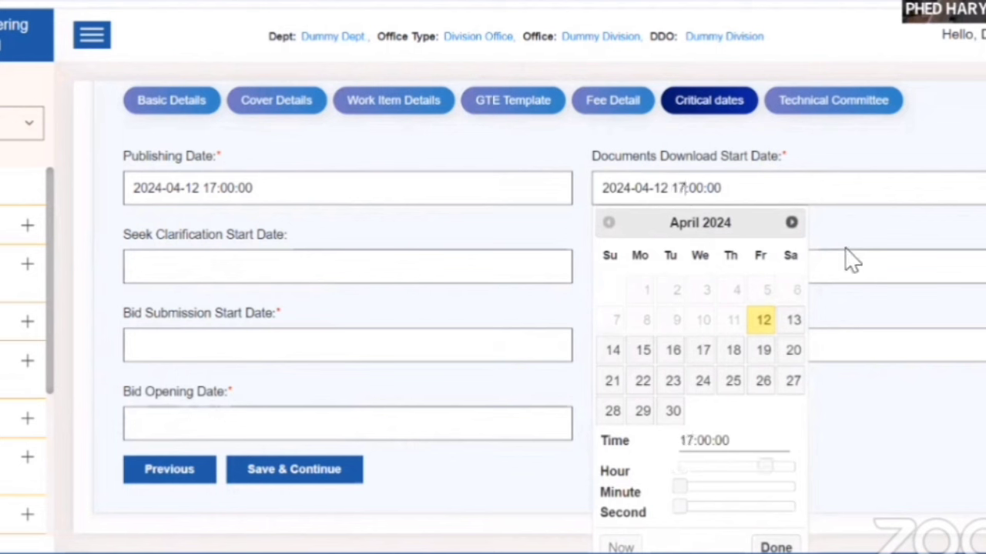
click(851, 261)
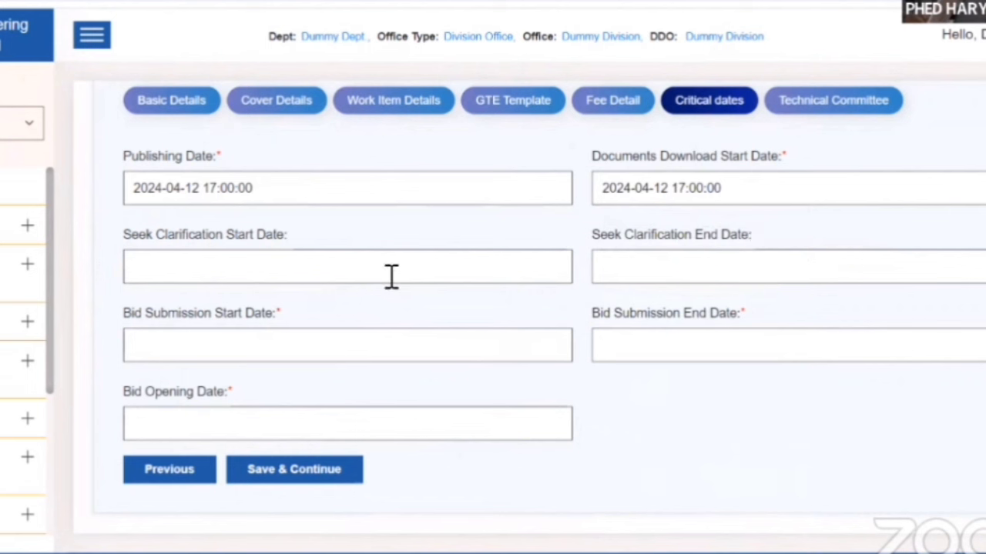
click(324, 352)
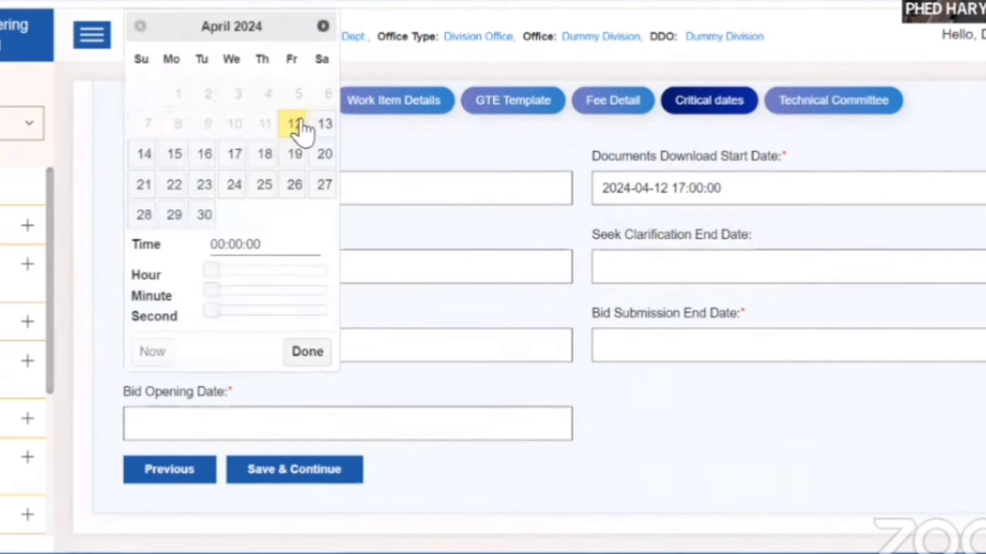
click(294, 127)
click(450, 235)
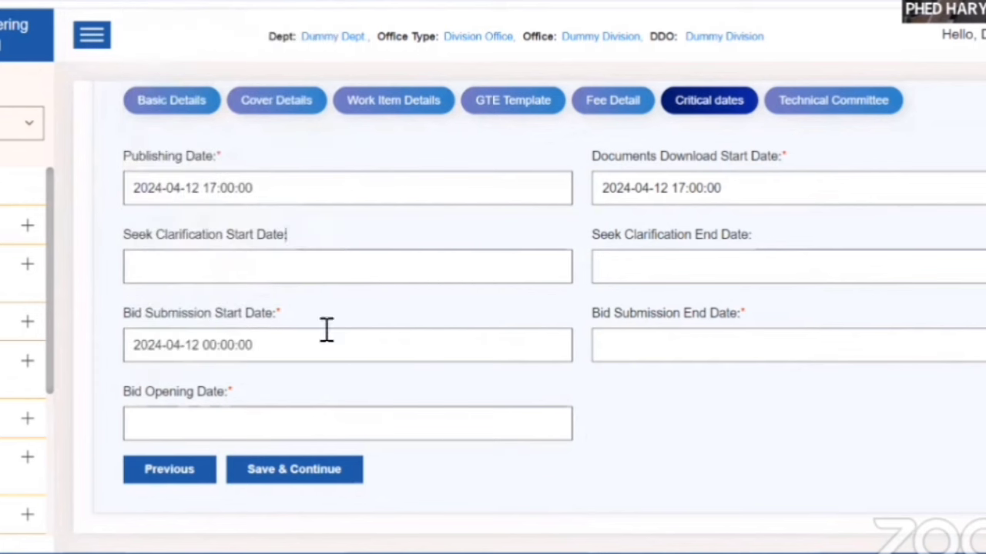
click(211, 345)
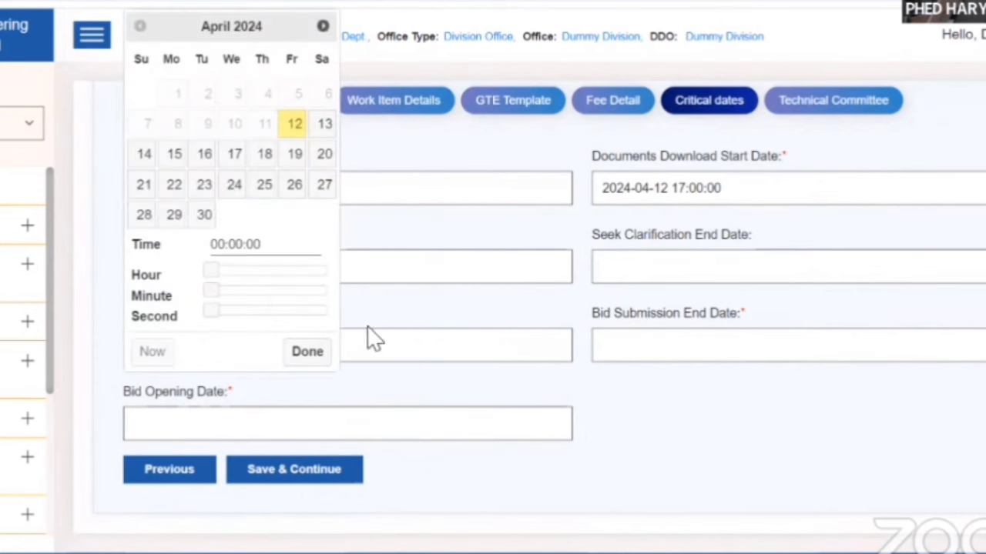
drag(211, 271, 302, 287)
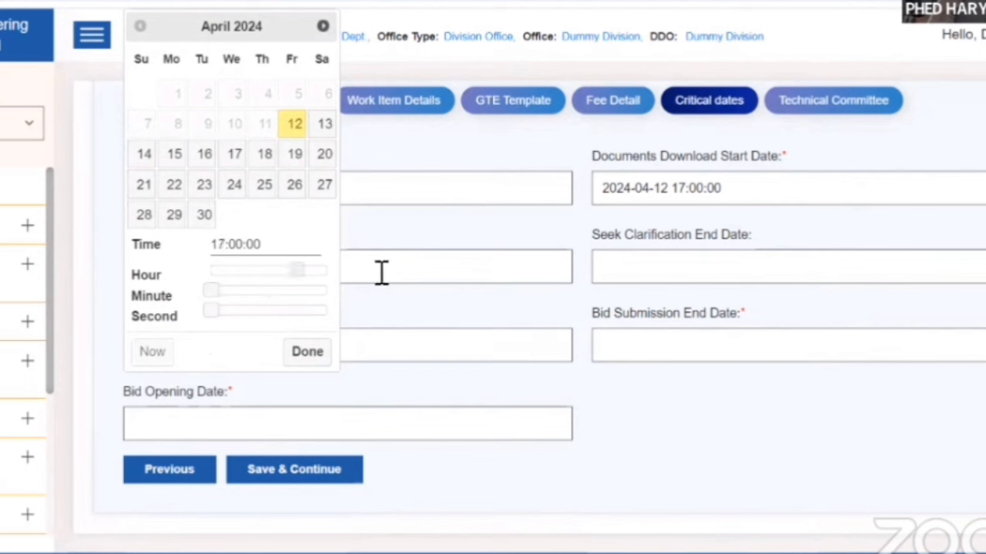
click(398, 312)
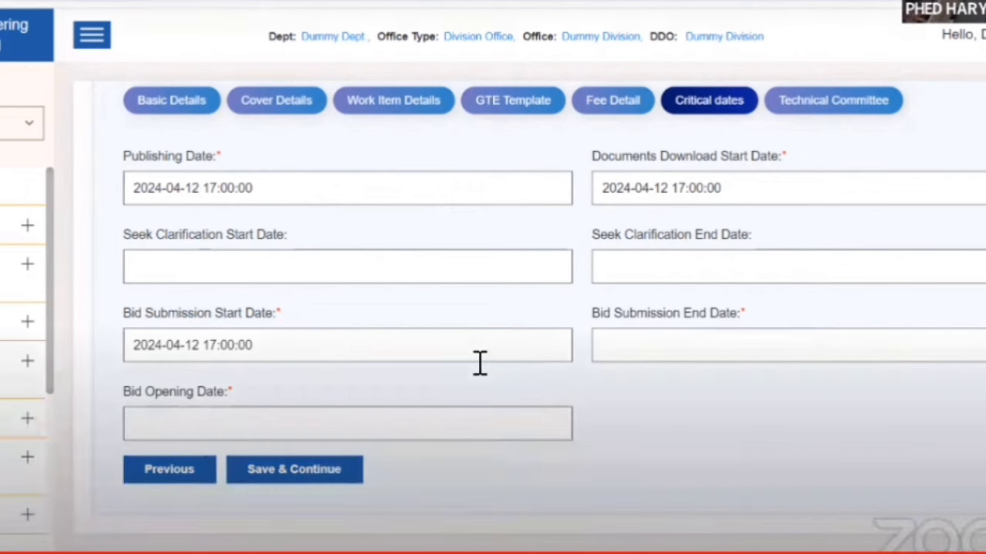
click(692, 348)
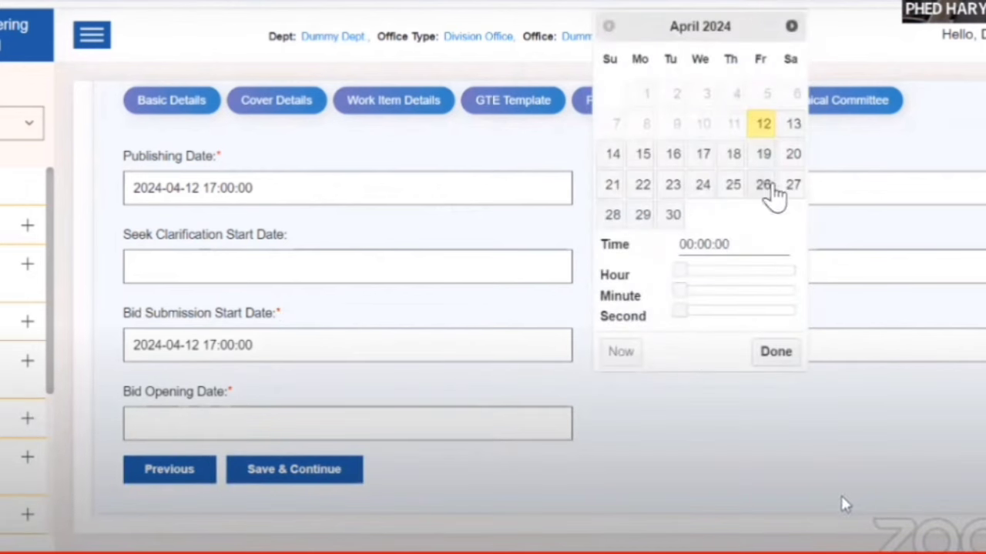
click(672, 216)
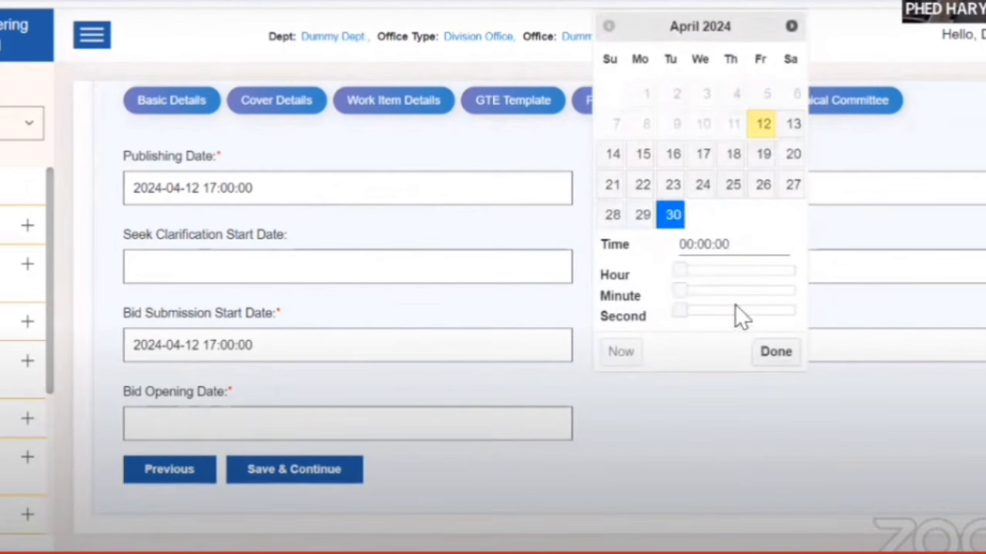
drag(697, 273, 755, 279)
click(809, 236)
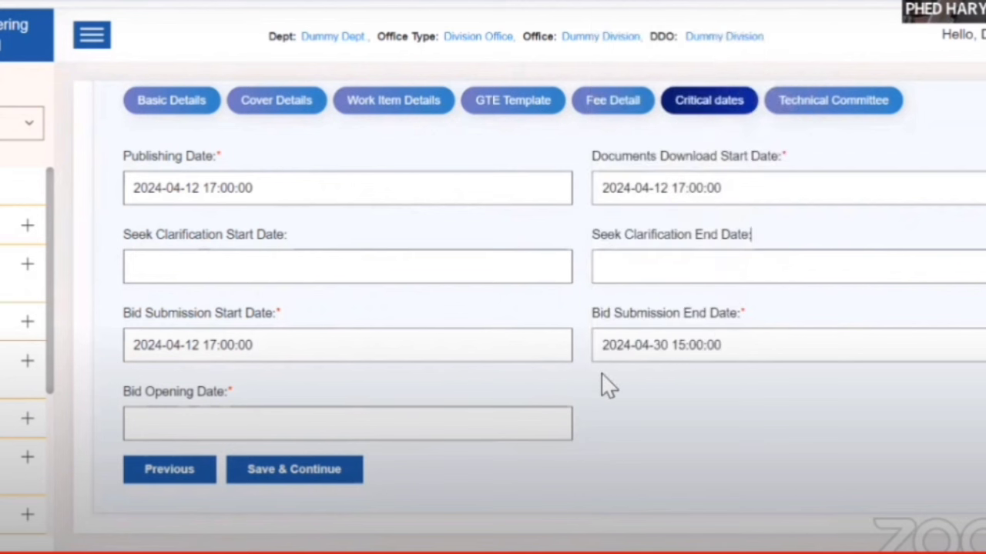
click(359, 426)
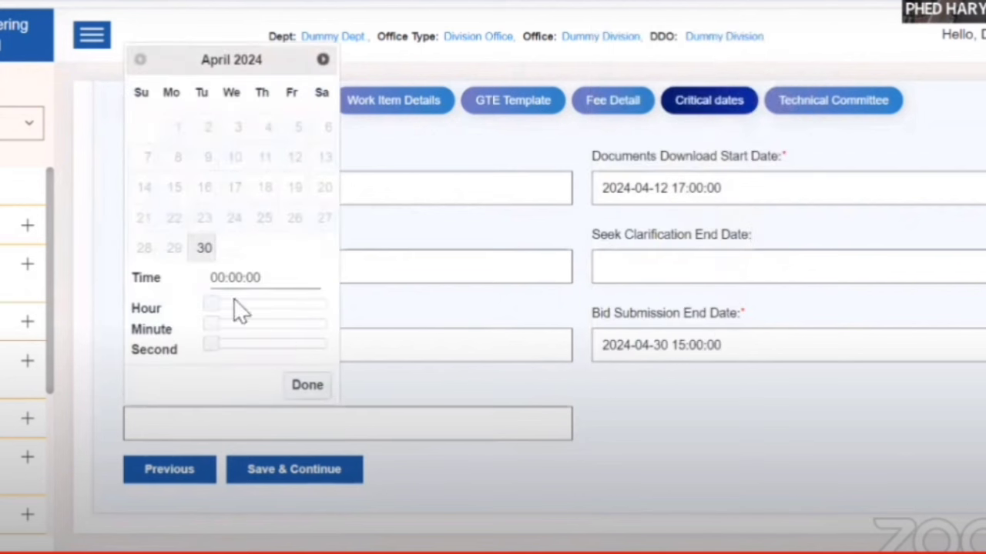
click(323, 59)
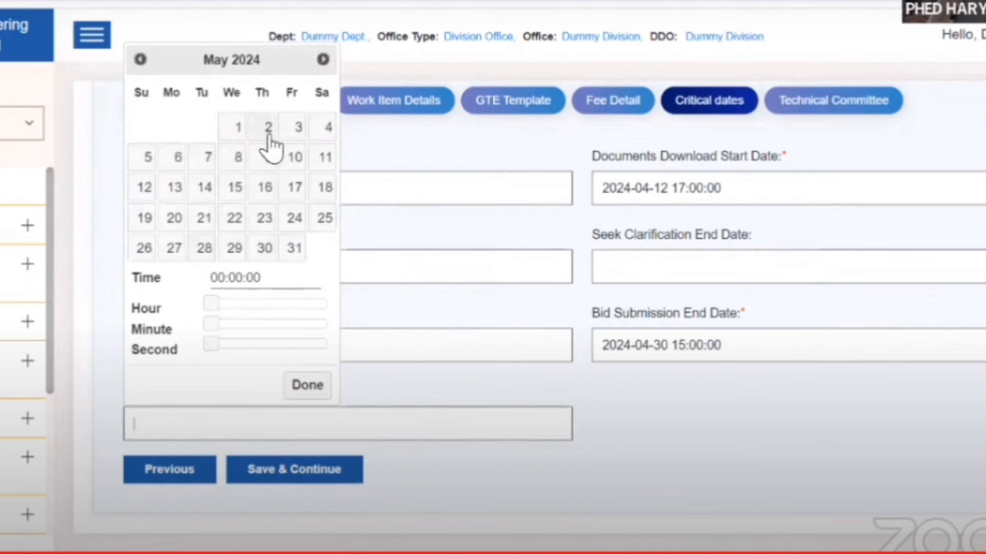
click(232, 128)
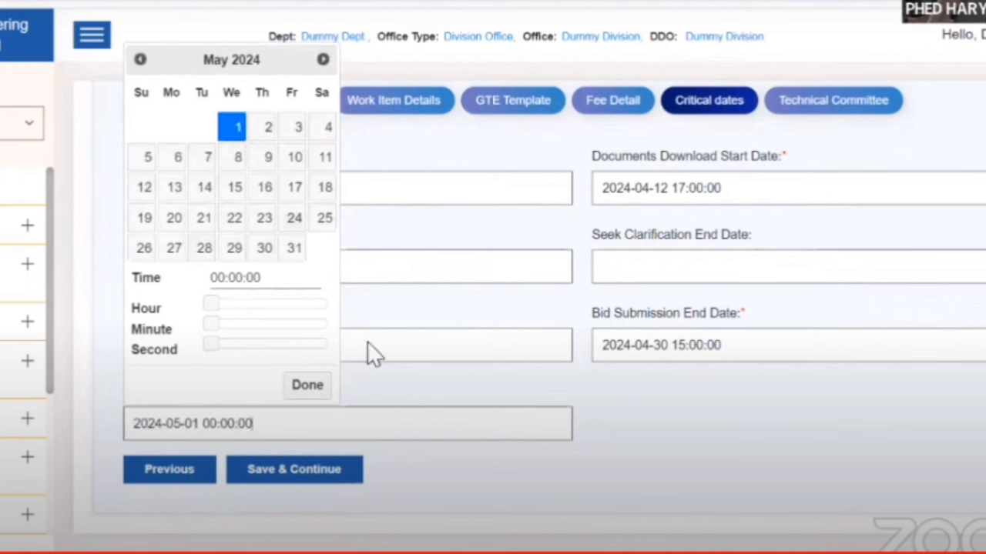
double_click(208, 423)
text(111)
click(346, 293)
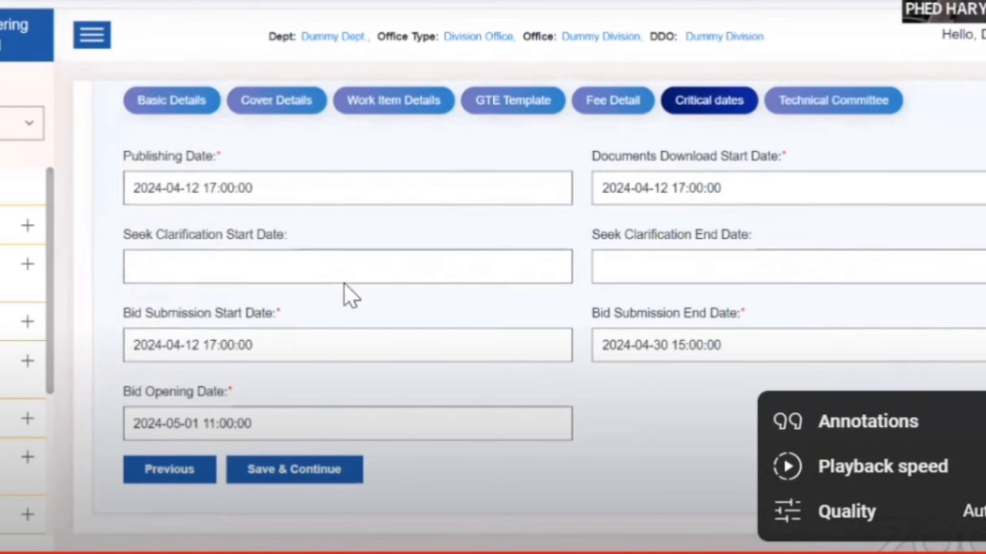
click(359, 272)
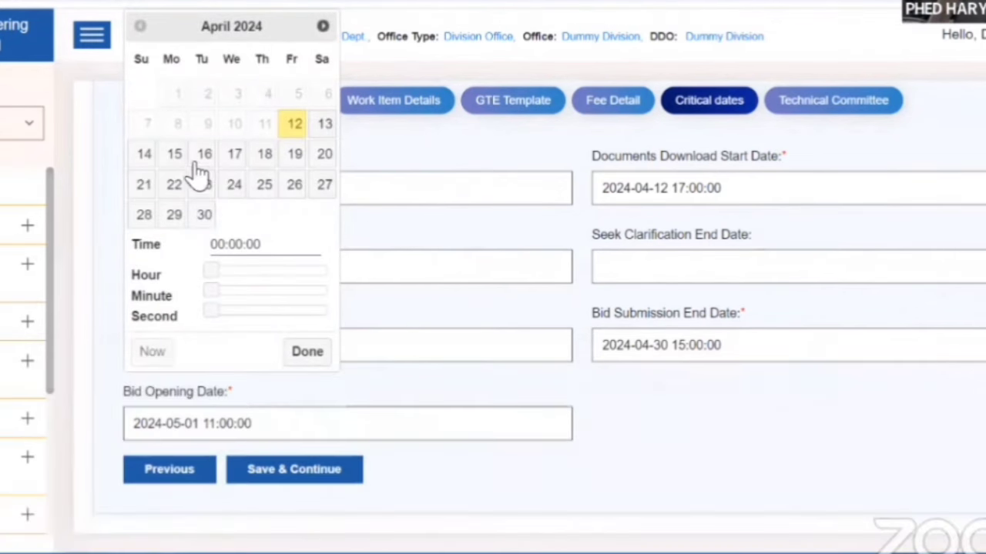
click(174, 154)
drag(212, 286, 262, 284)
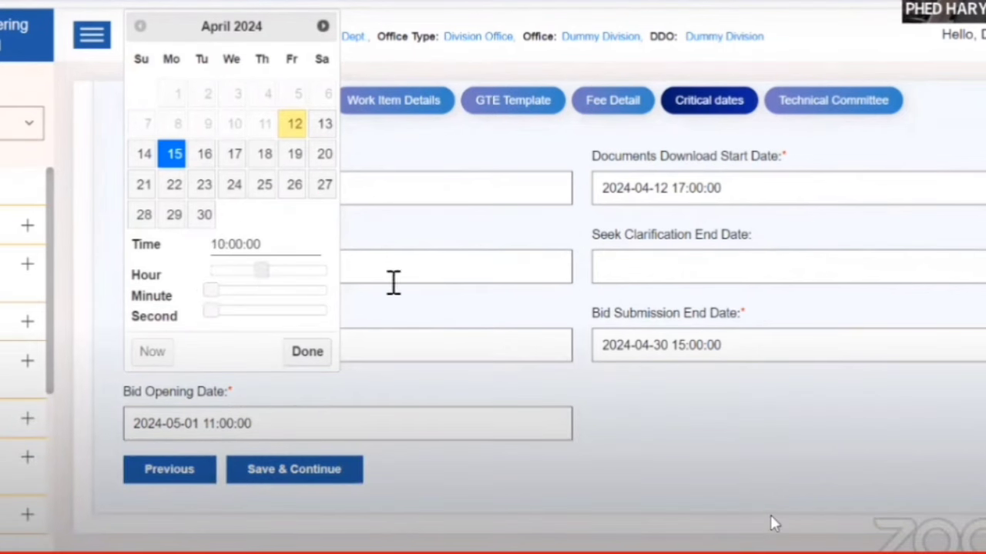
click(742, 497)
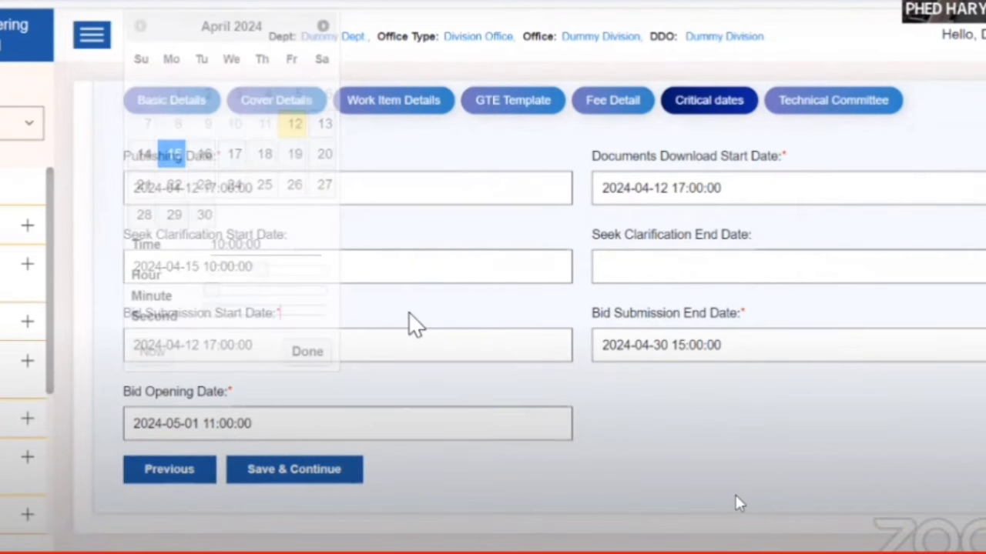
Step: Choose 30 April 2024 as the seek clarification end date
click(737, 496)
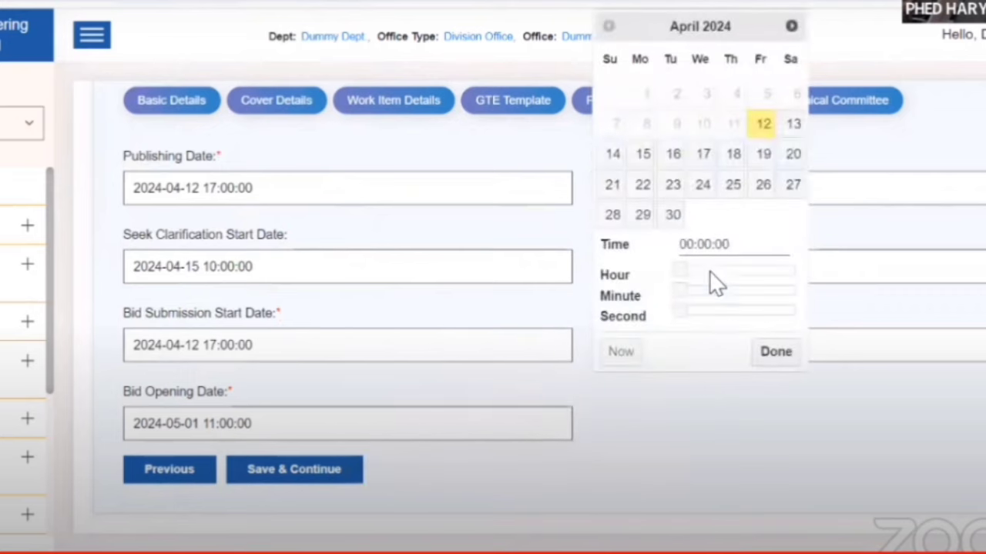
scroll(538, 171, down, 2)
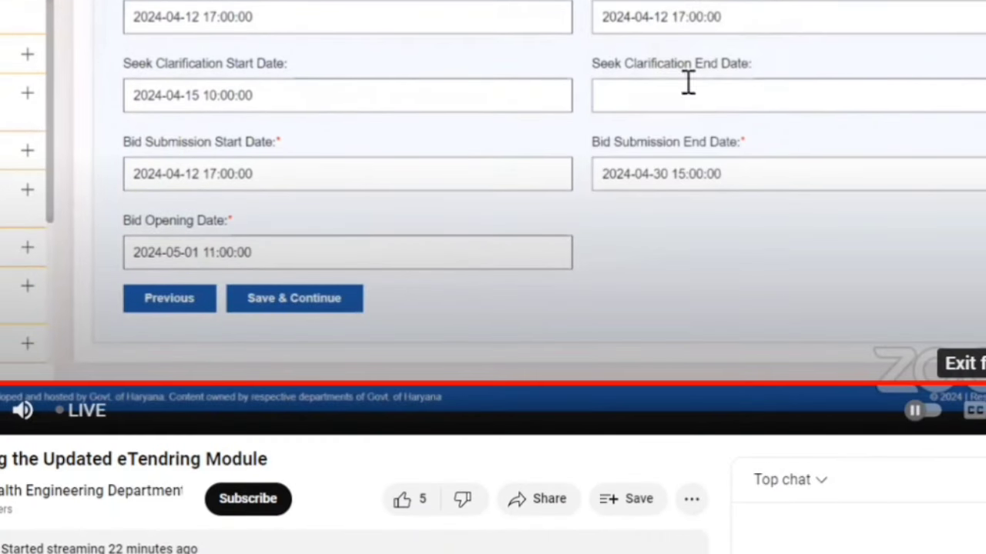
key(Escape)
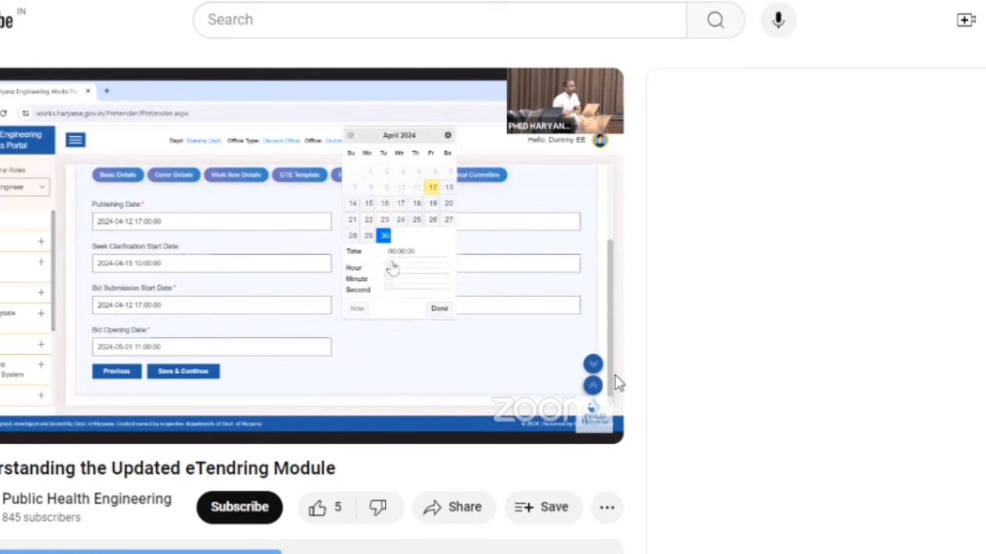
scroll(594, 424, down, 1)
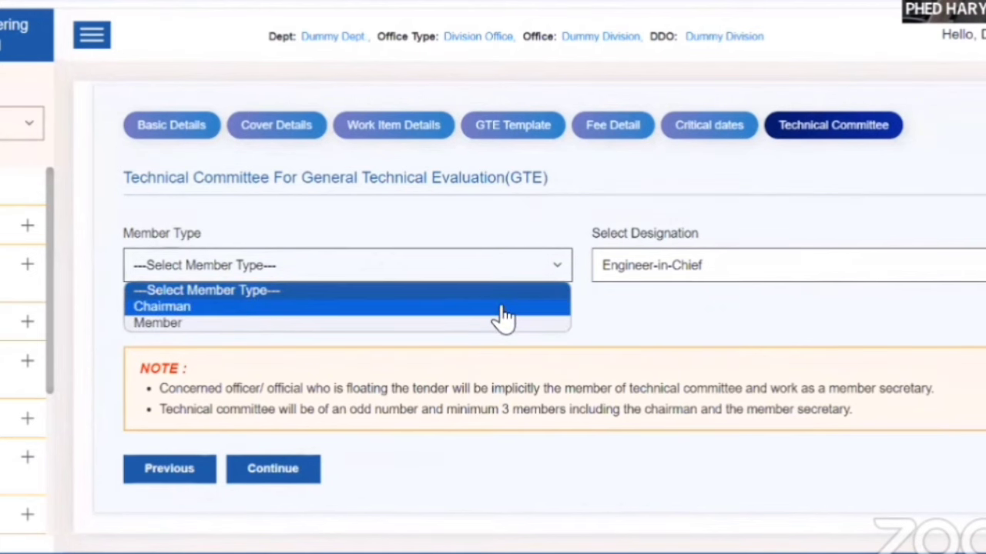
Step: Choose Chairman as the member type for the GTE technical committee
click(502, 308)
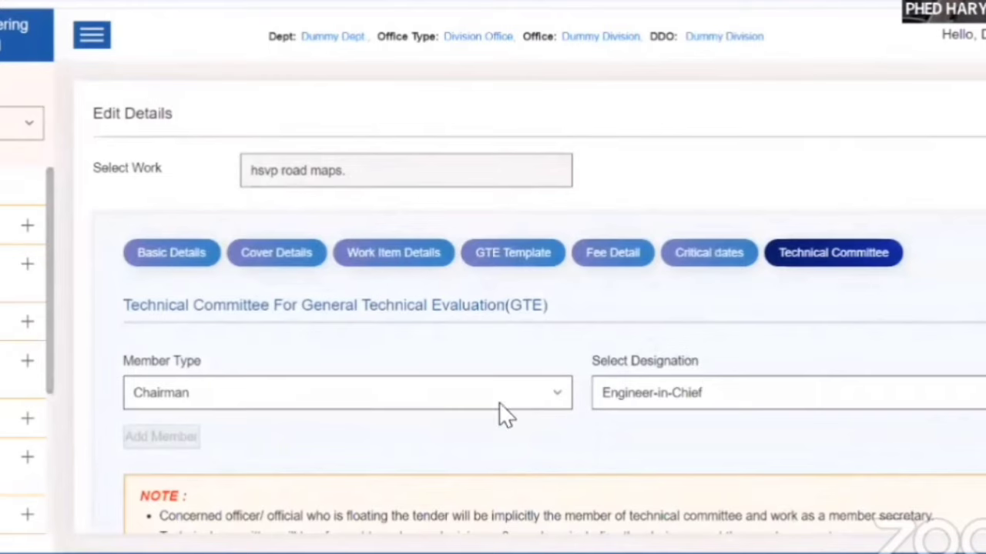
scroll(502, 402, down, 2)
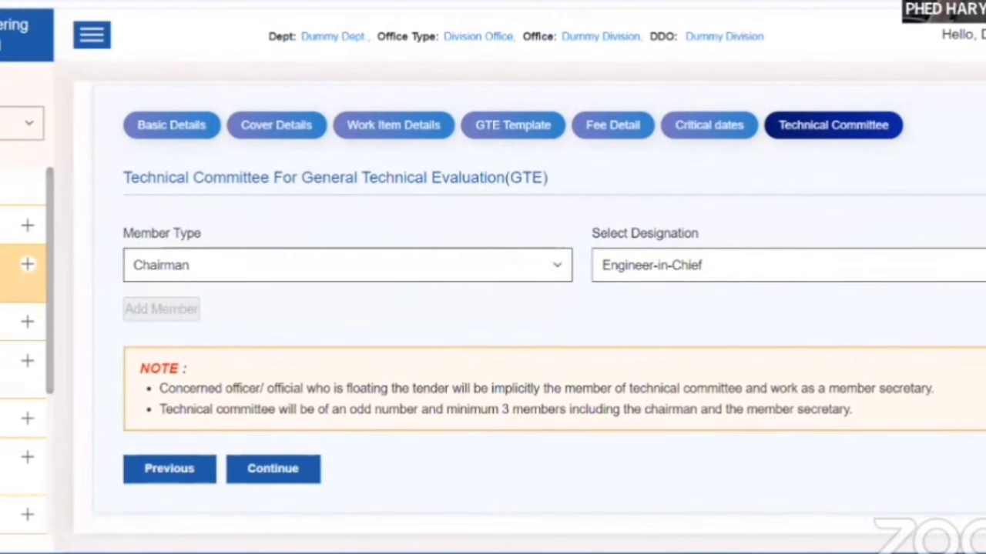
Step: Leave the tender's edit form and open the Pretender/Tender Details list of tenders not submitted to GePNIC
click(23, 462)
scroll(23, 339, down, 3)
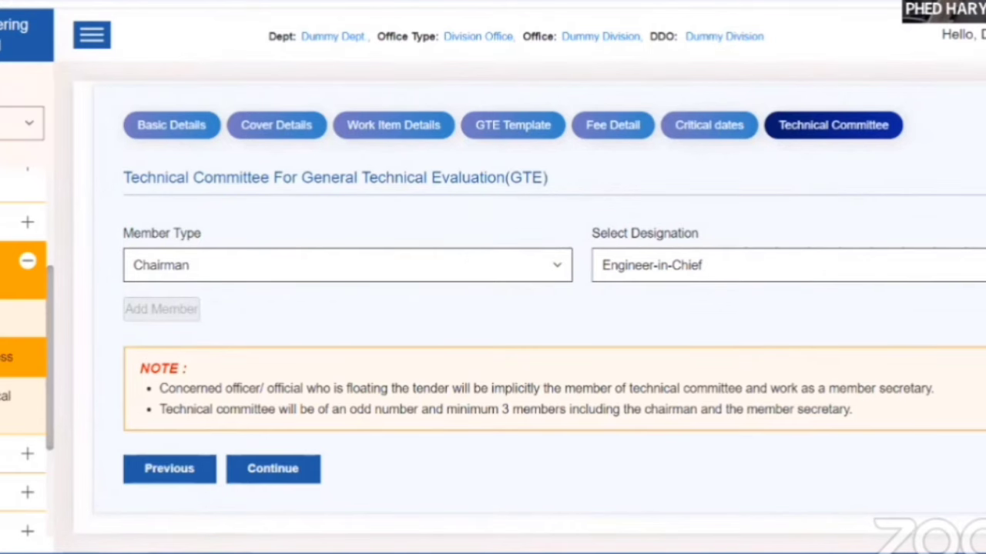
click(23, 356)
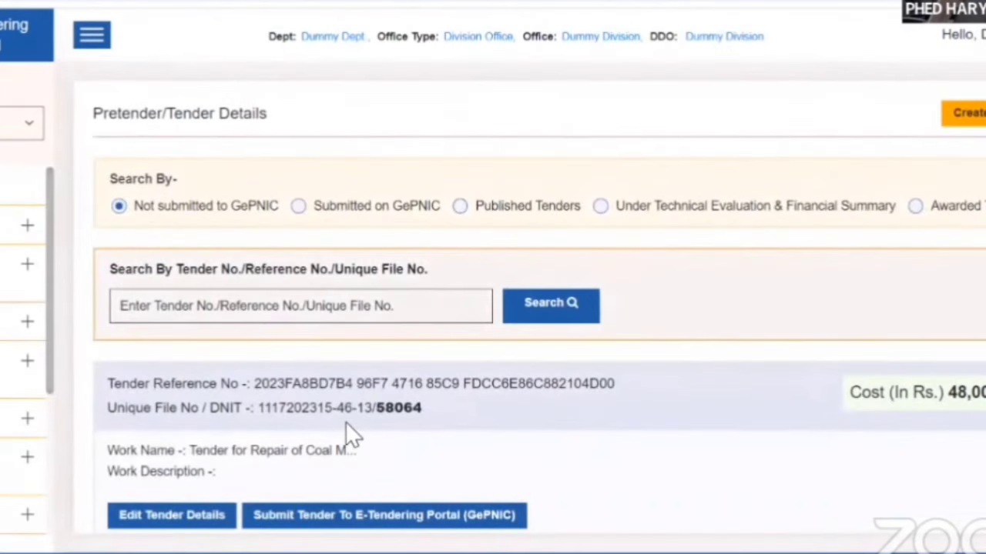
scroll(346, 425, down, 2)
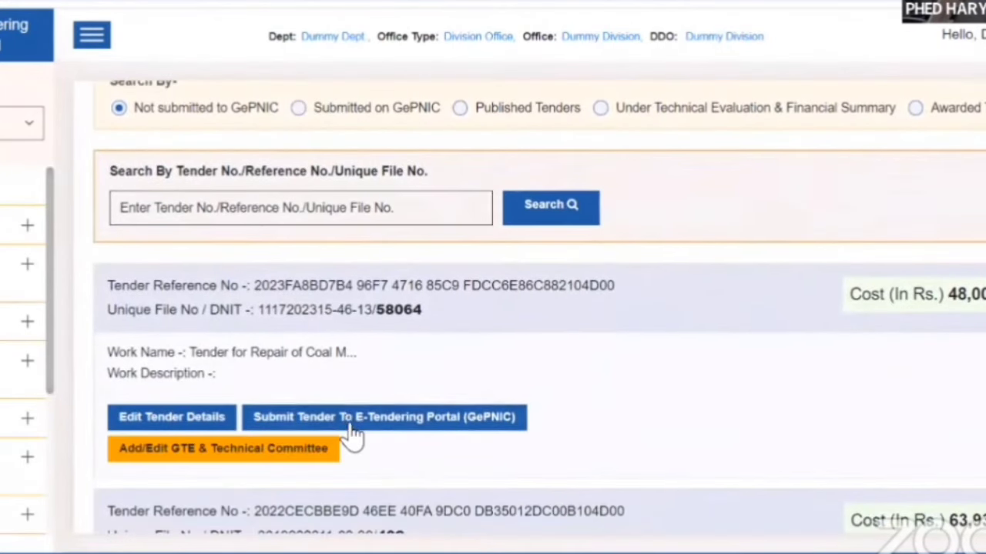
Step: Find the "hsvp road maps." tender in the list and open its GTE and technical committee details for editing
click(348, 426)
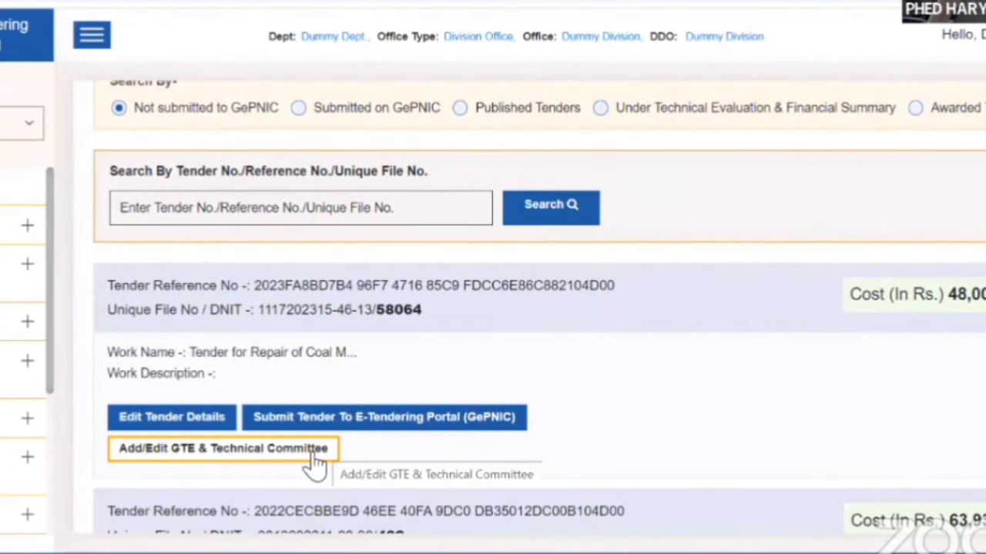
scroll(316, 461, down, 5)
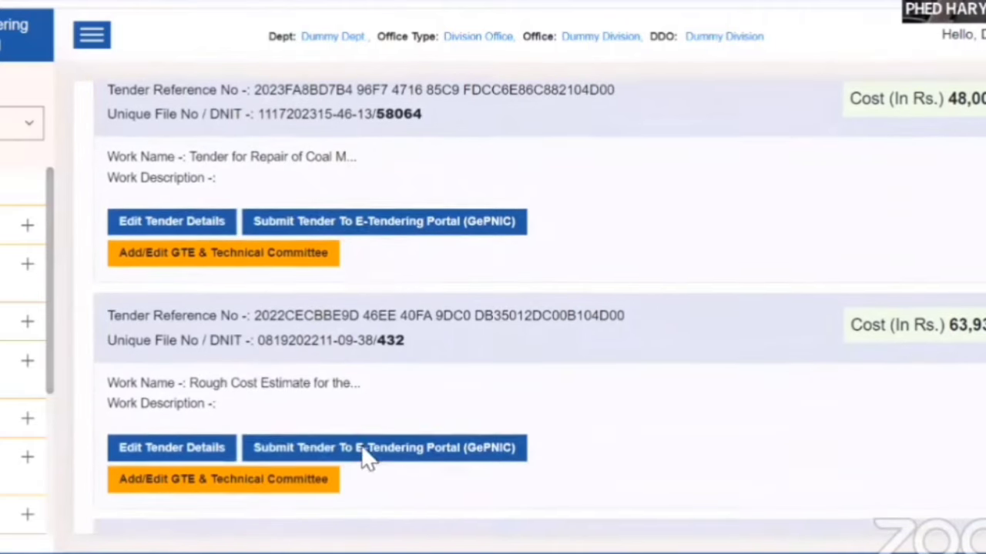
scroll(342, 422, down, 7)
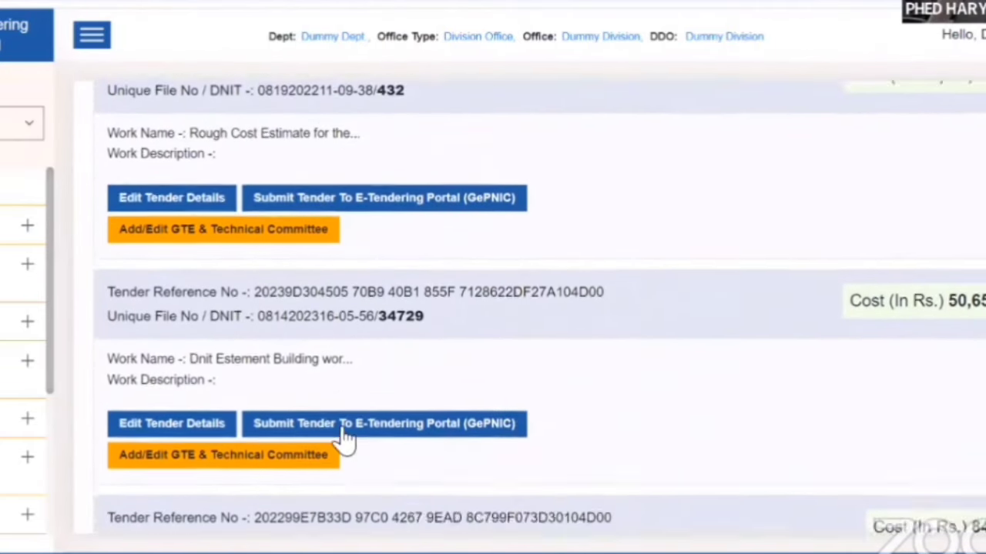
scroll(347, 451, down, 4)
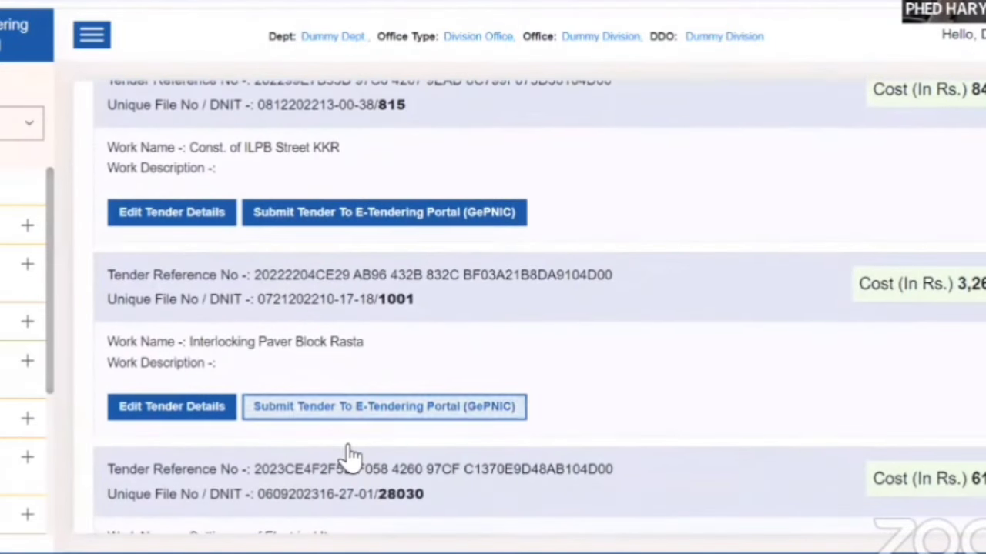
scroll(373, 457, down, 4)
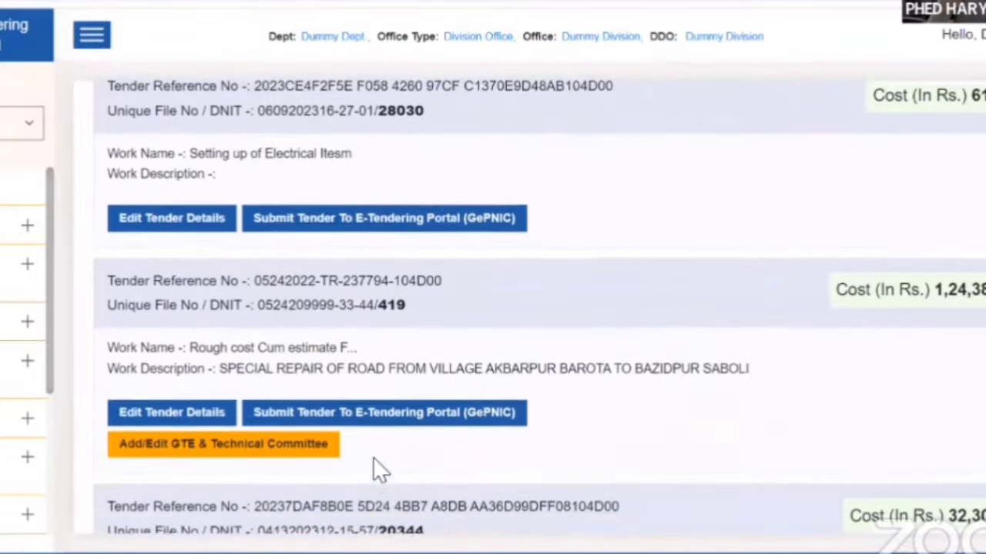
scroll(373, 462, down, 4)
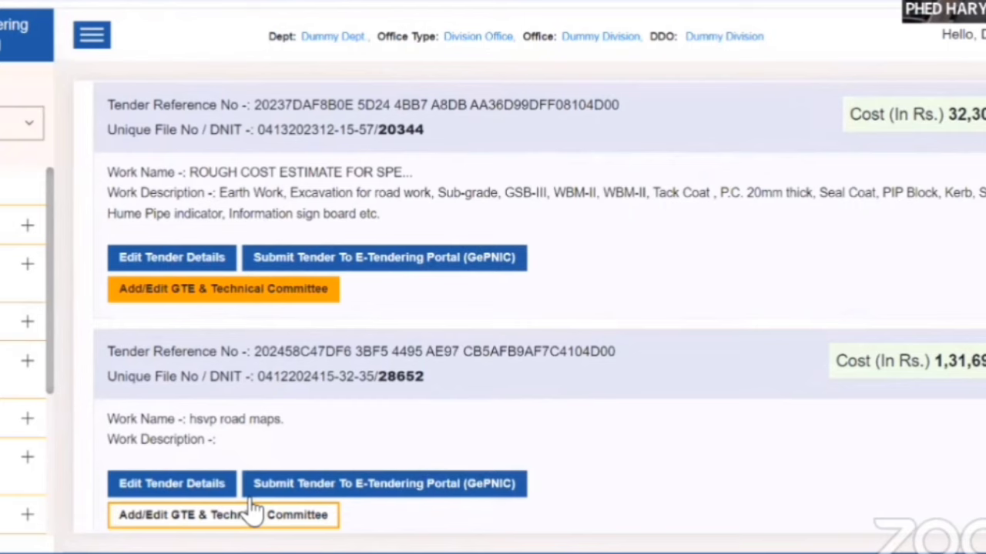
click(253, 510)
Step: Select "TQ Template for Tender up to 1Cr" as the tender's GTE template
scroll(505, 339, down, 3)
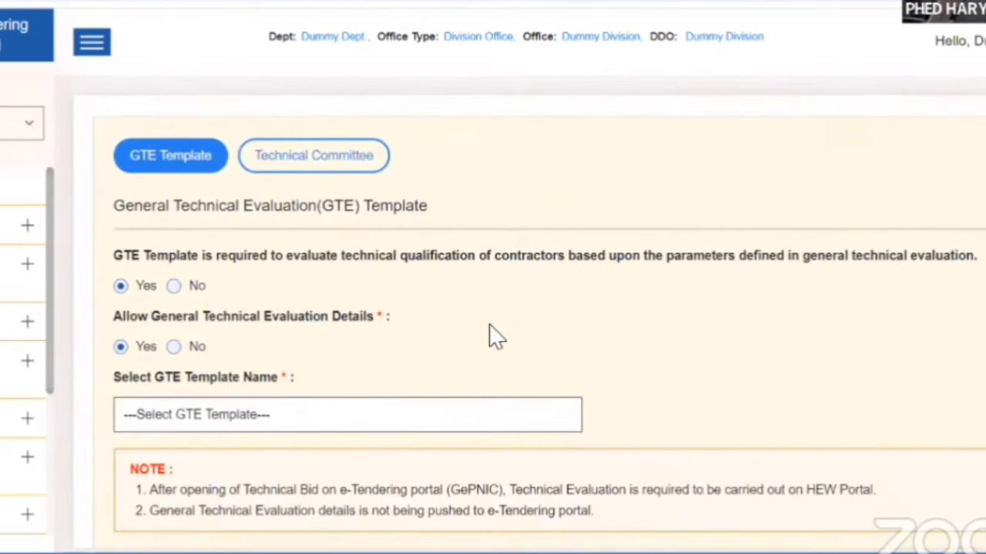
scroll(489, 337, down, 2)
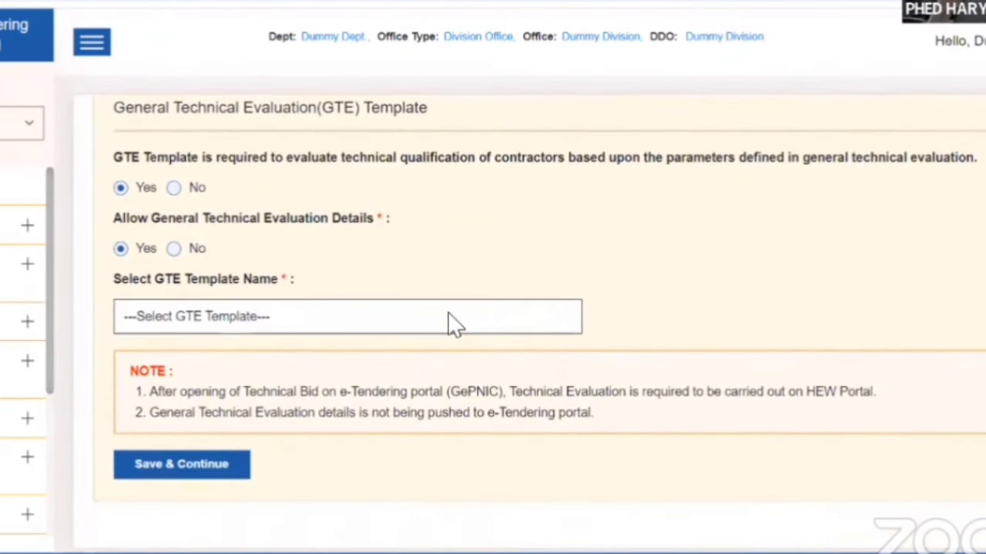
click(450, 316)
click(459, 320)
click(458, 317)
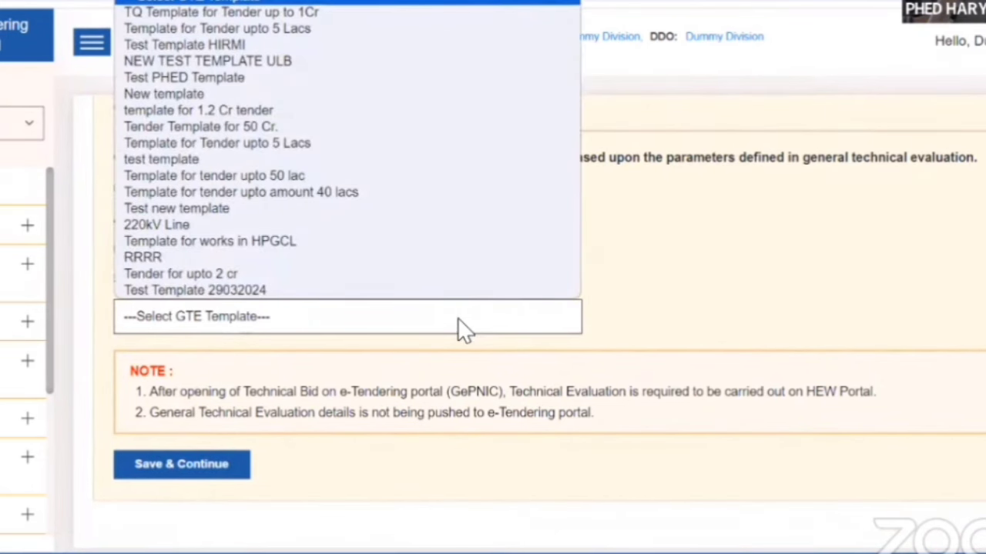
click(314, 18)
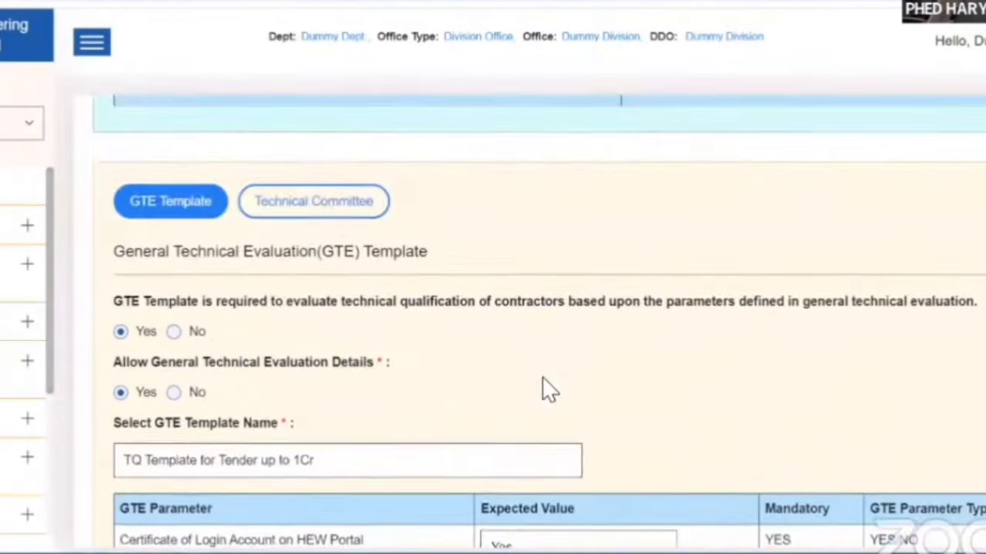
Step: Set the expected value of Average Financial Turnover in Last 3 Years to 500000
scroll(546, 391, down, 1)
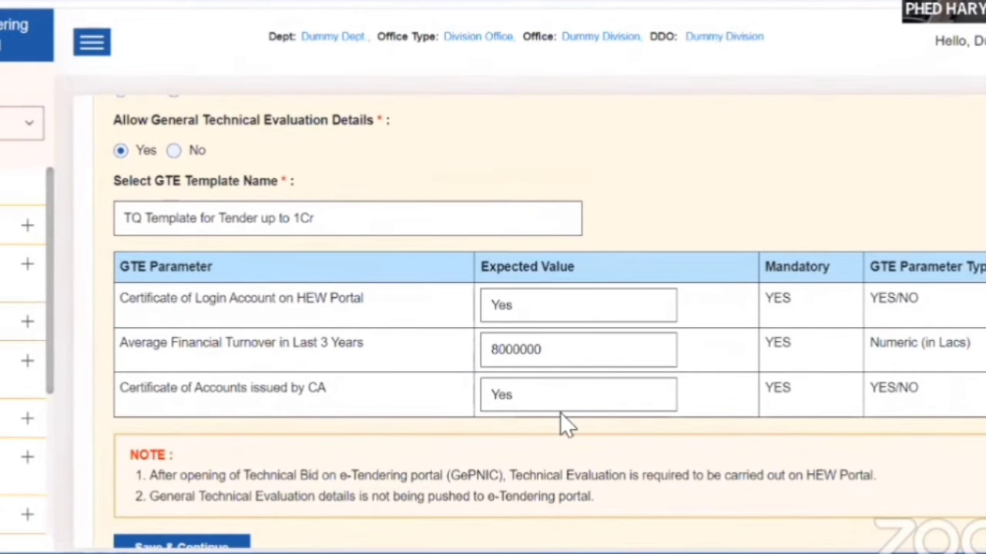
scroll(560, 412, down, 1)
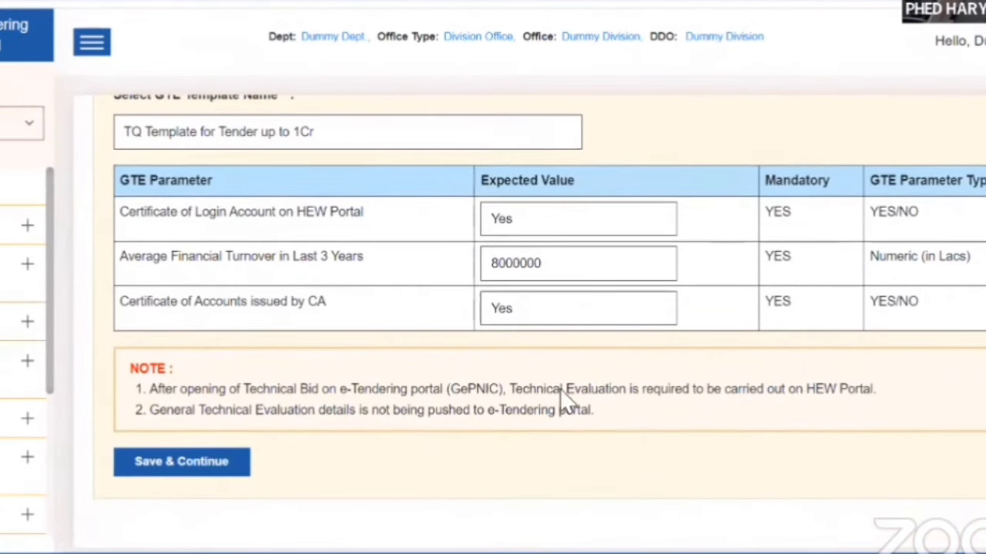
click(586, 279)
double_click(505, 266)
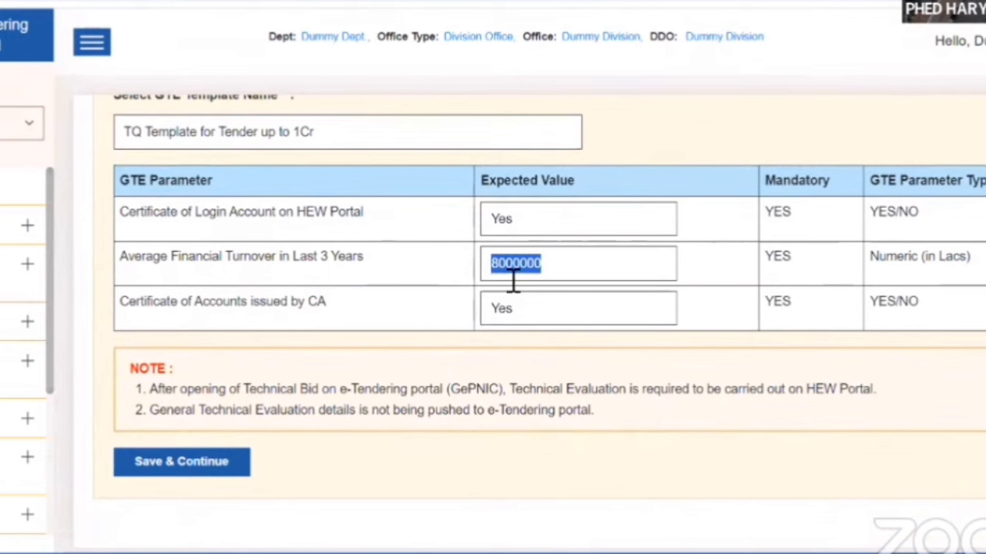
click(508, 306)
click(552, 273)
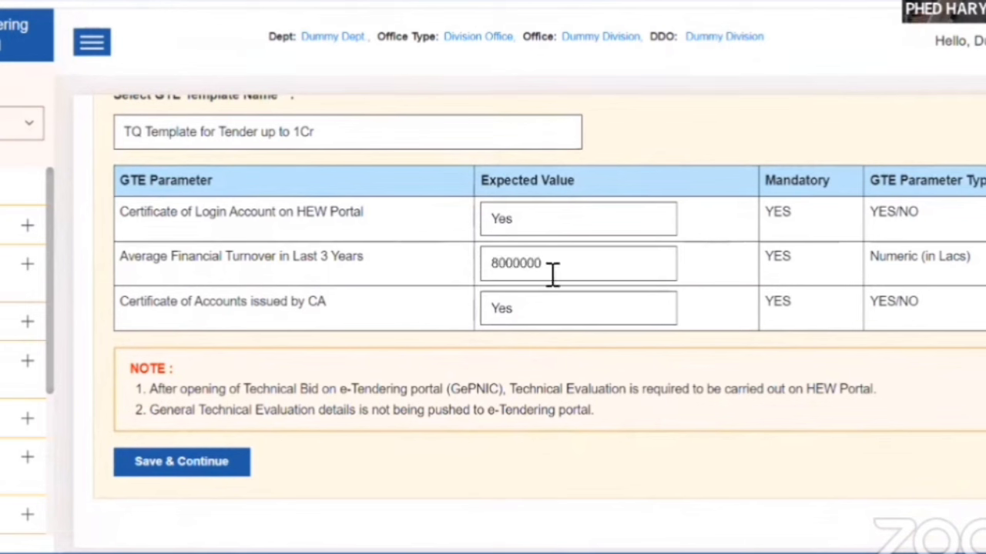
drag(552, 273, 496, 264)
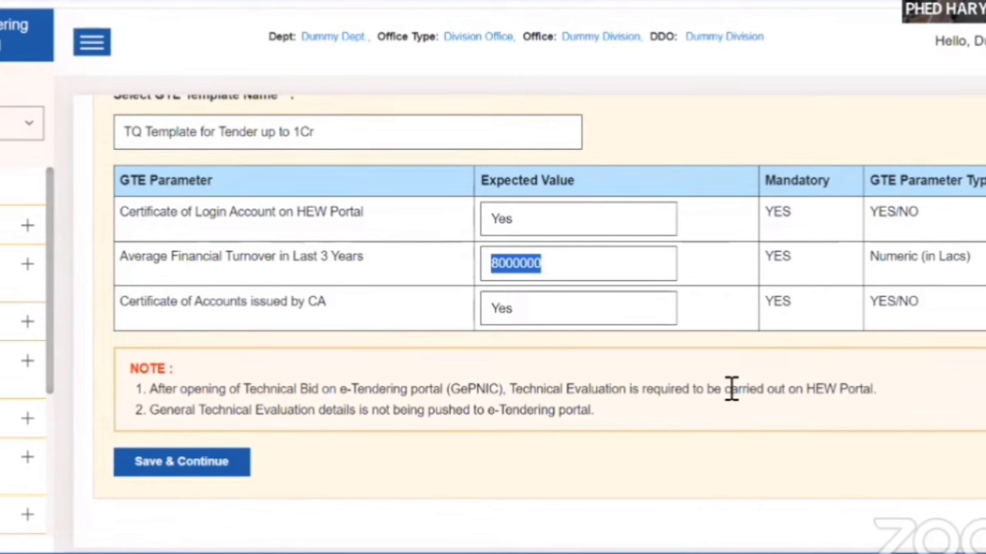
text(500000)
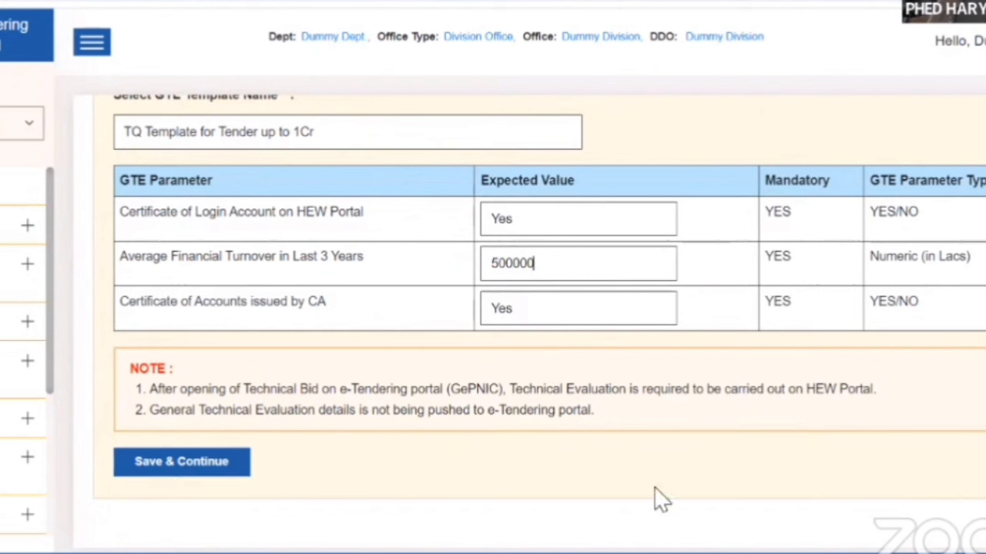
click(709, 418)
Step: Save the GTE template details, acknowledge the confirmation and continue to the technical committee section
click(220, 461)
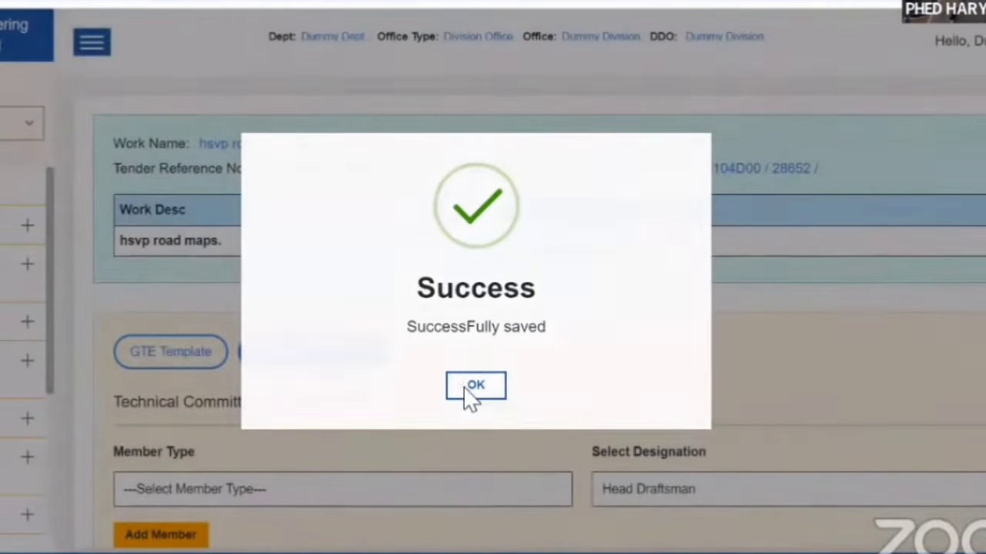
click(467, 388)
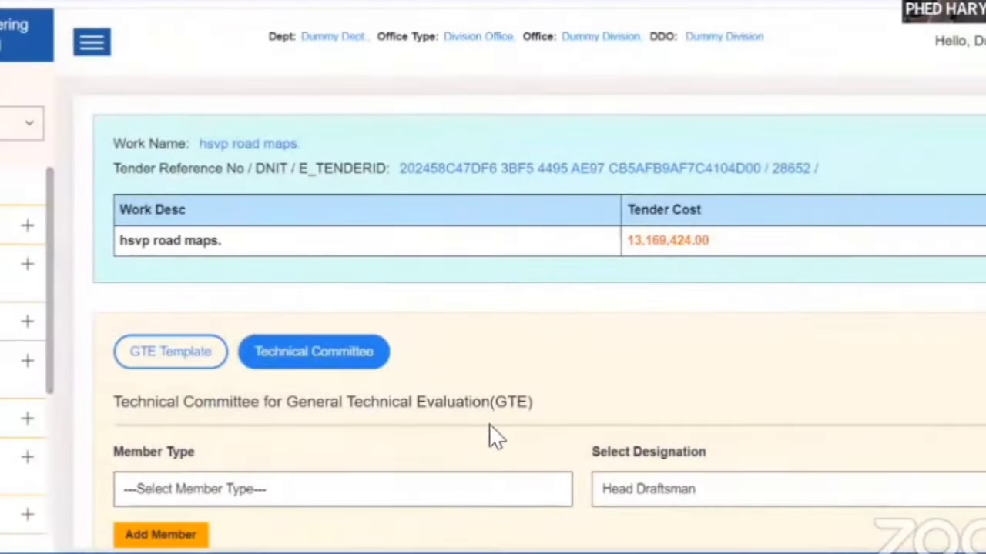
scroll(490, 406, down, 3)
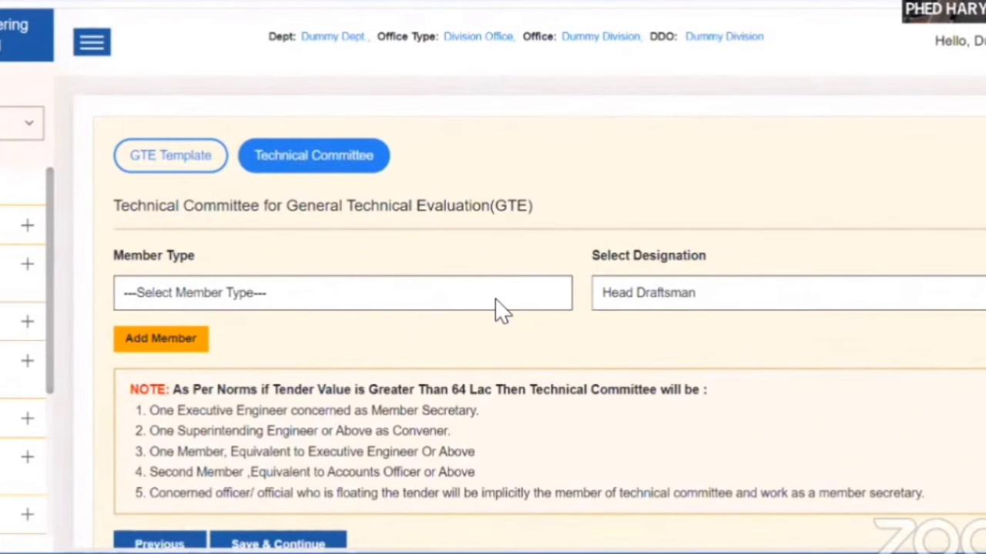
click(499, 298)
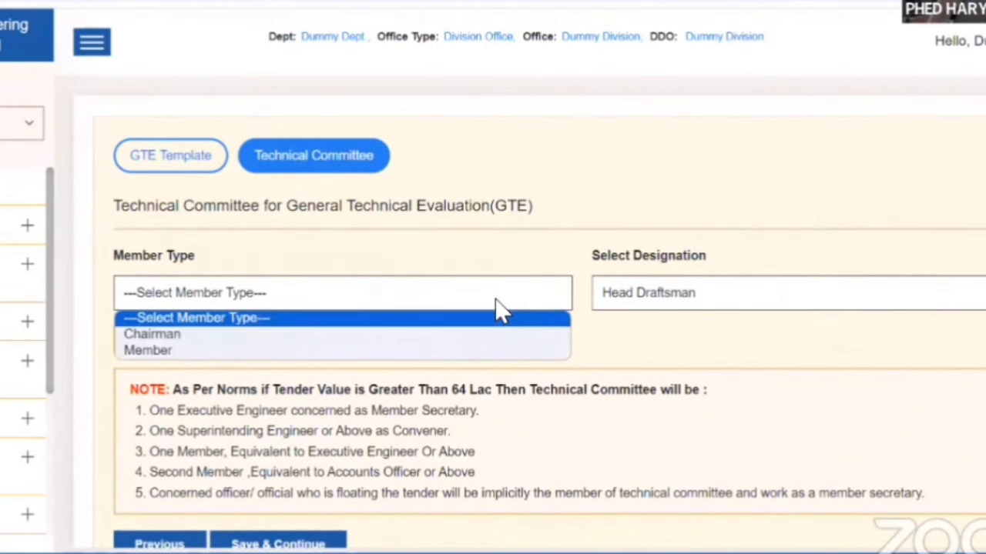
scroll(499, 312, up, 3)
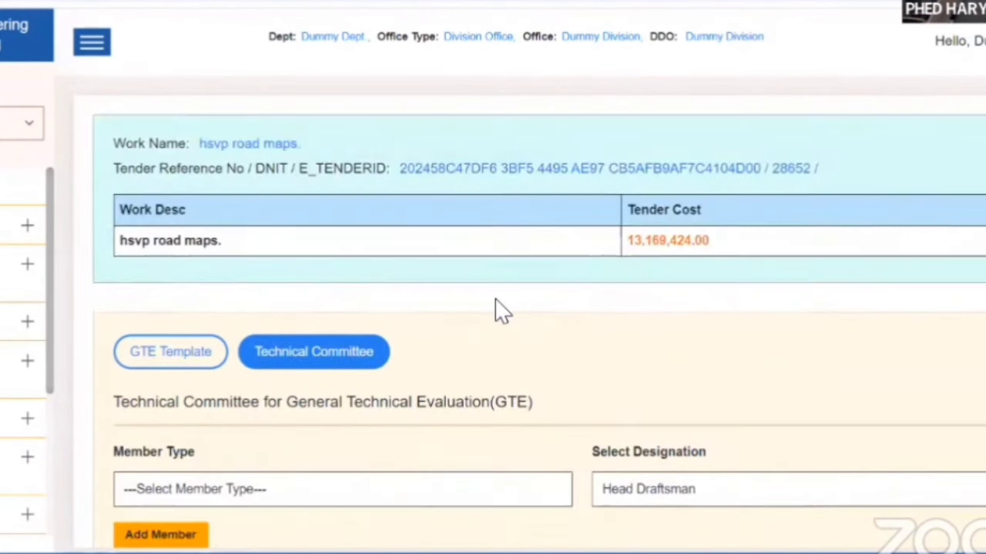
scroll(494, 323, down, 3)
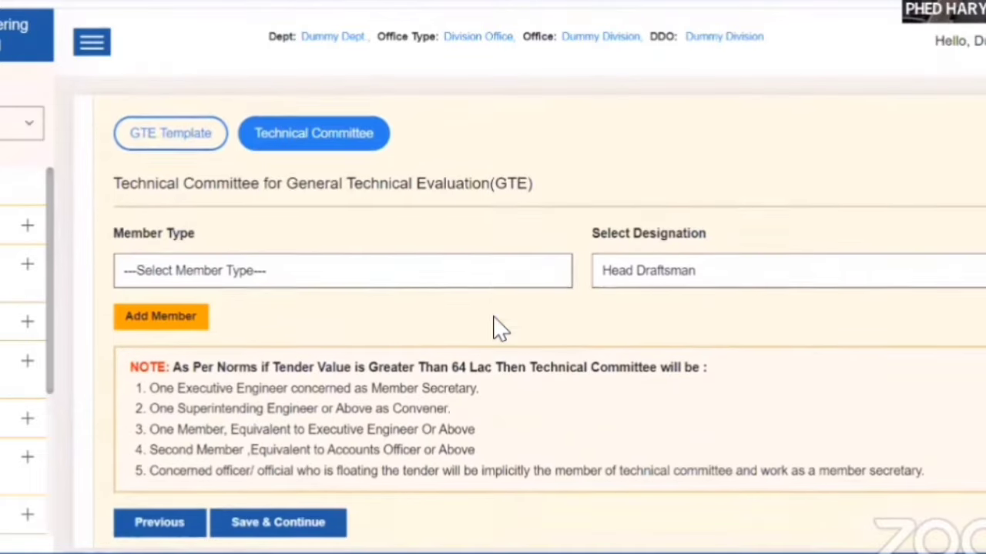
scroll(499, 327, down, 1)
click(483, 221)
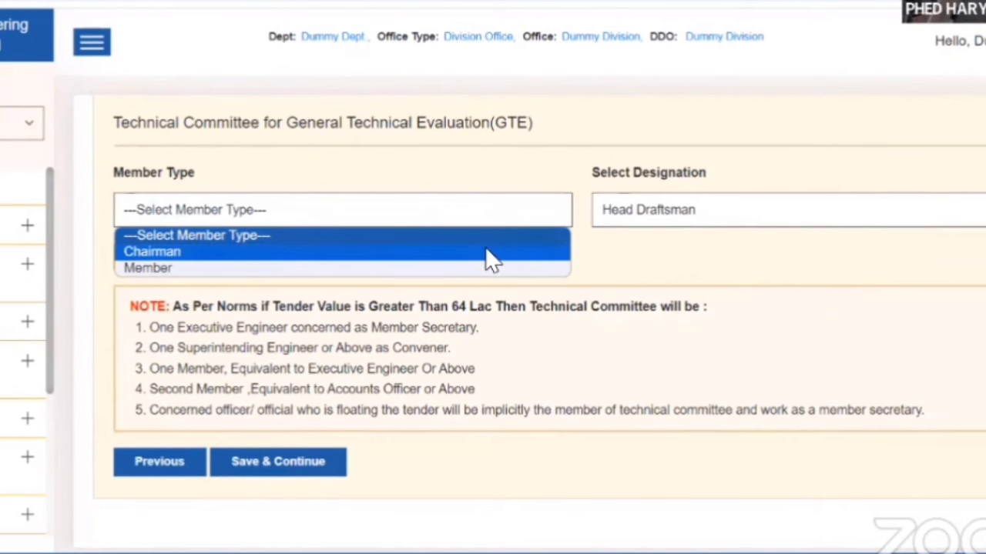
click(485, 268)
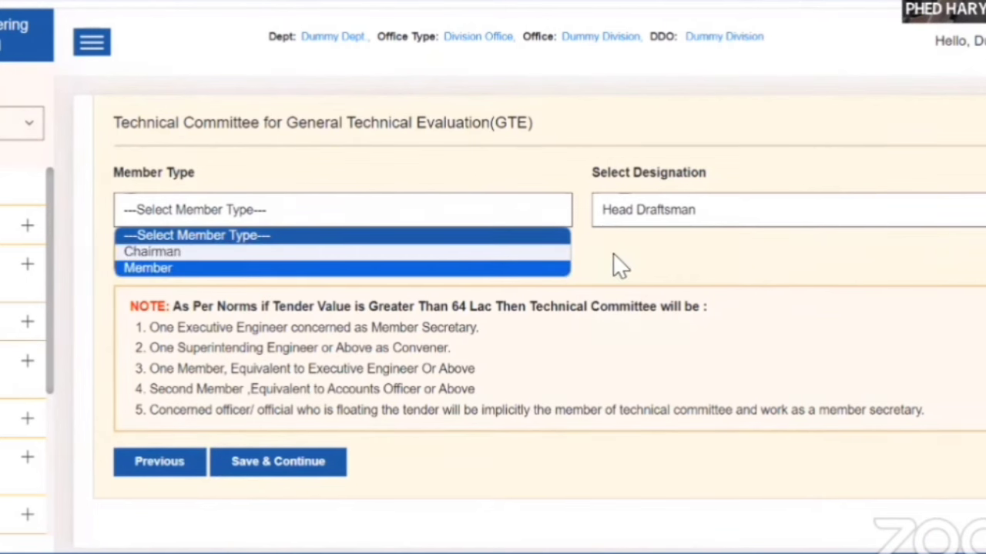
scroll(607, 308, down, 4)
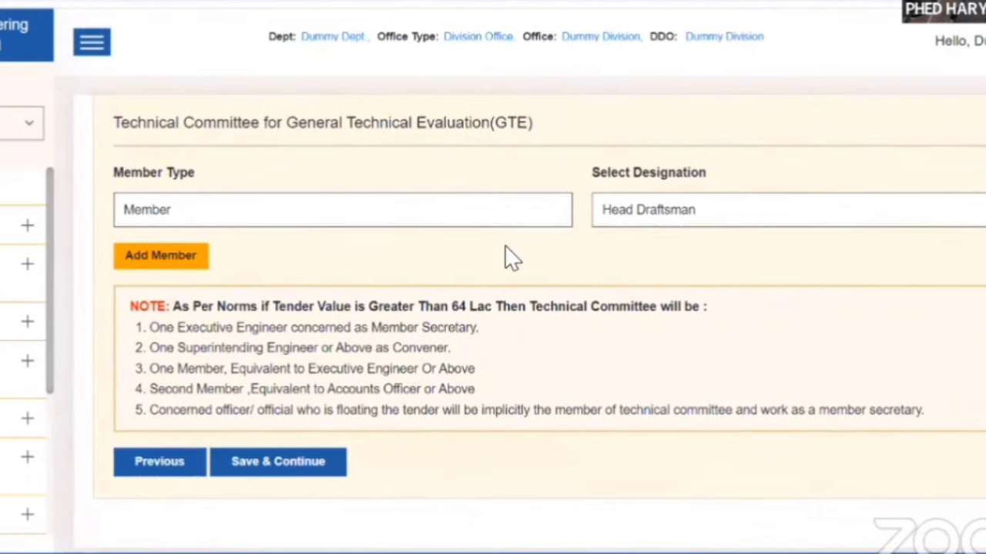
click(648, 219)
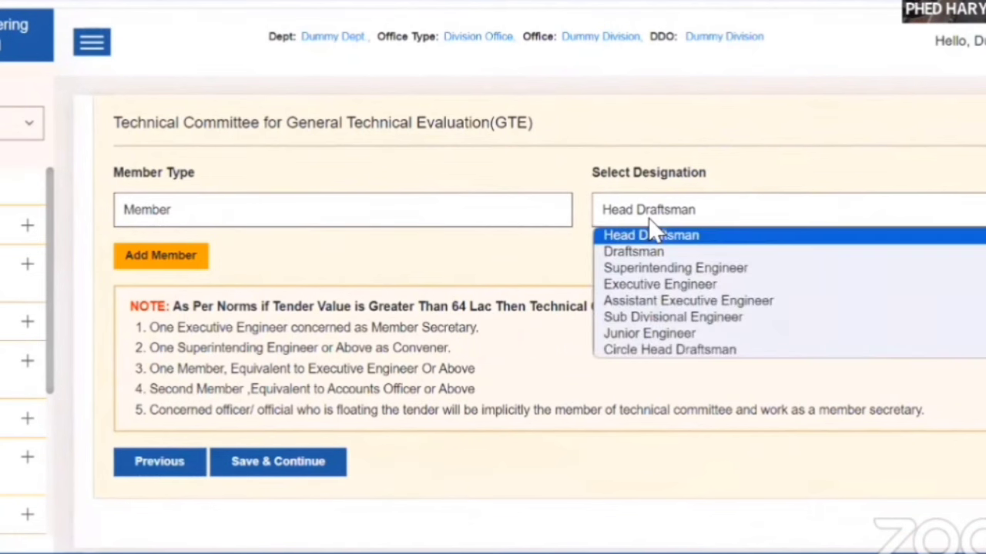
click(643, 283)
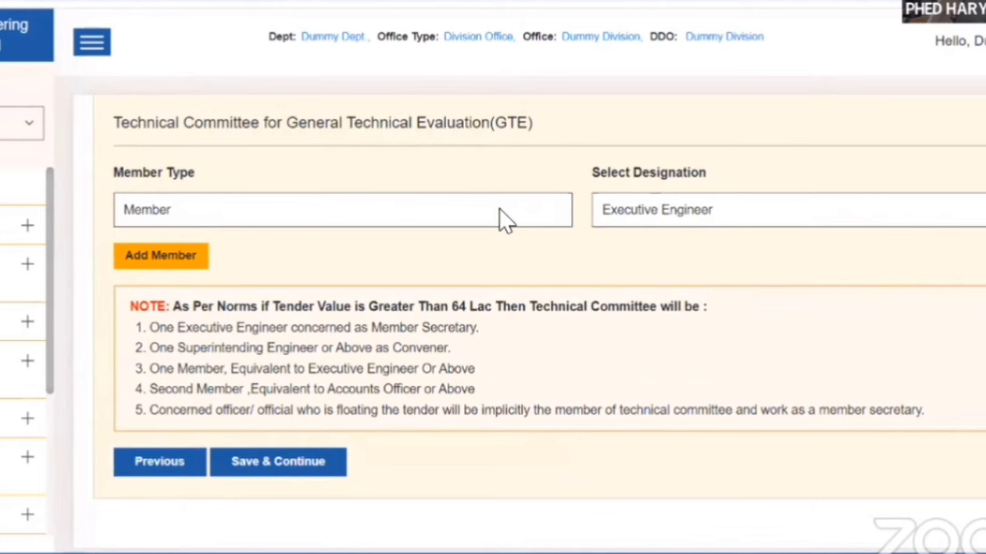
Step: Add a Superintending Engineer to the technical committee as Chairman
click(469, 212)
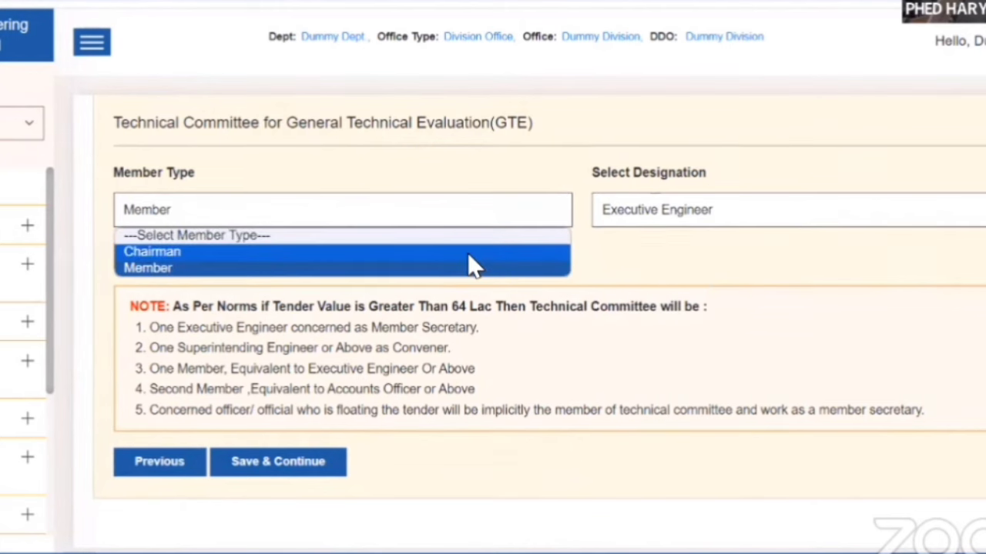
click(467, 253)
scroll(643, 406, down, 3)
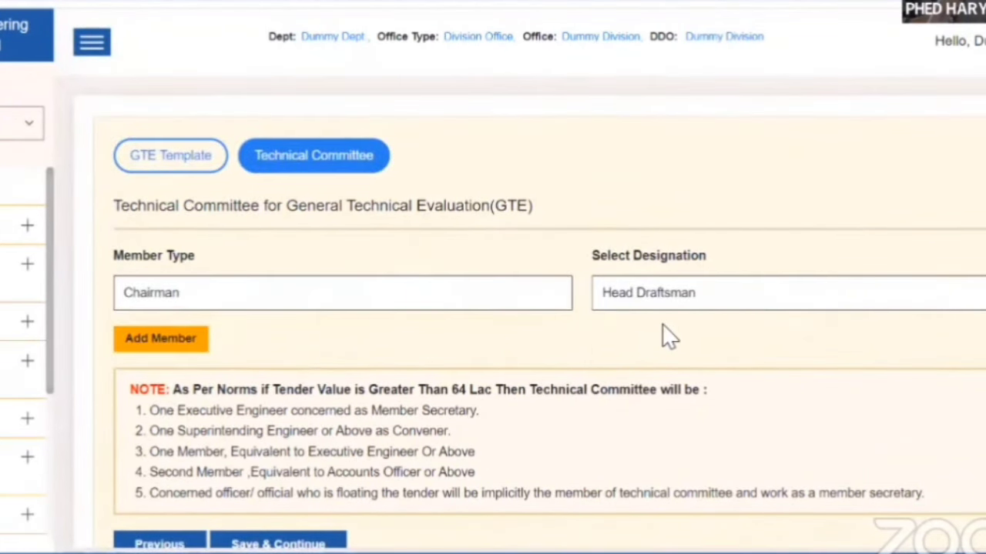
click(667, 296)
click(667, 349)
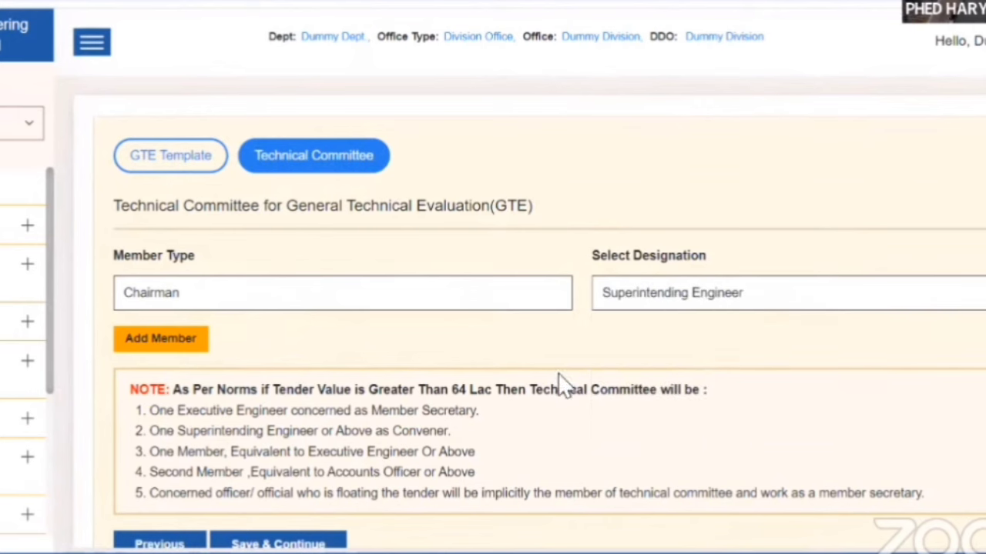
click(192, 343)
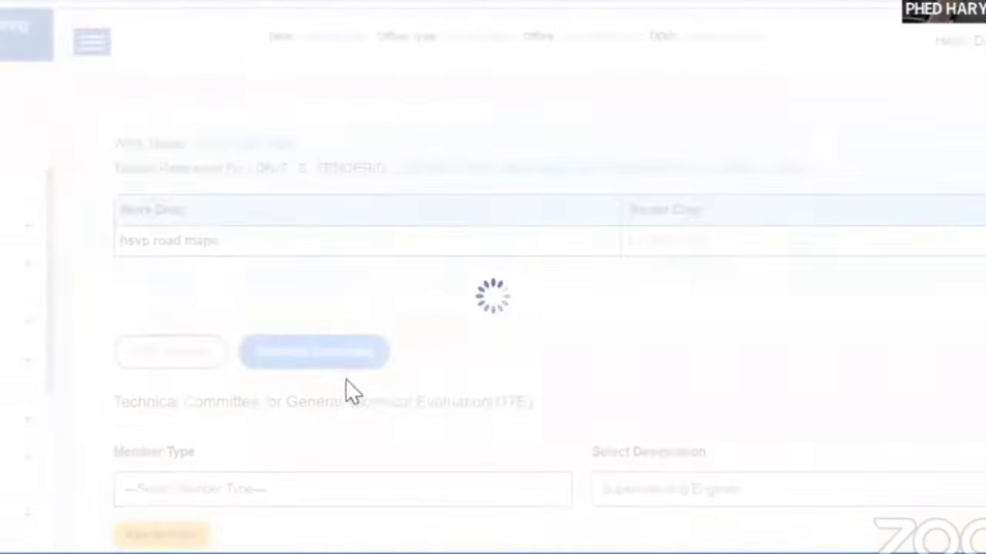
scroll(583, 359, down, 5)
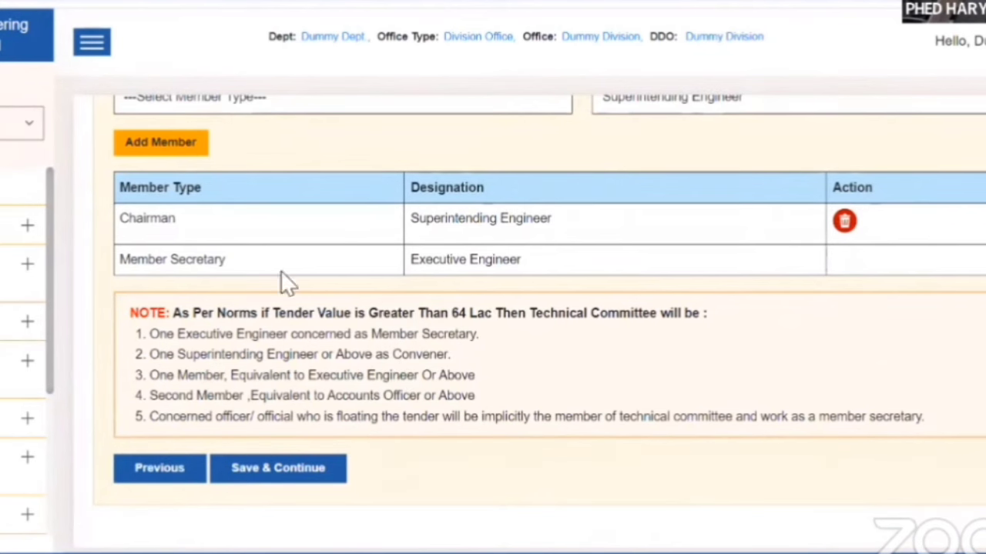
Step: Add an Assistant Executive Engineer to the technical committee as a Member
scroll(194, 158, up, 1)
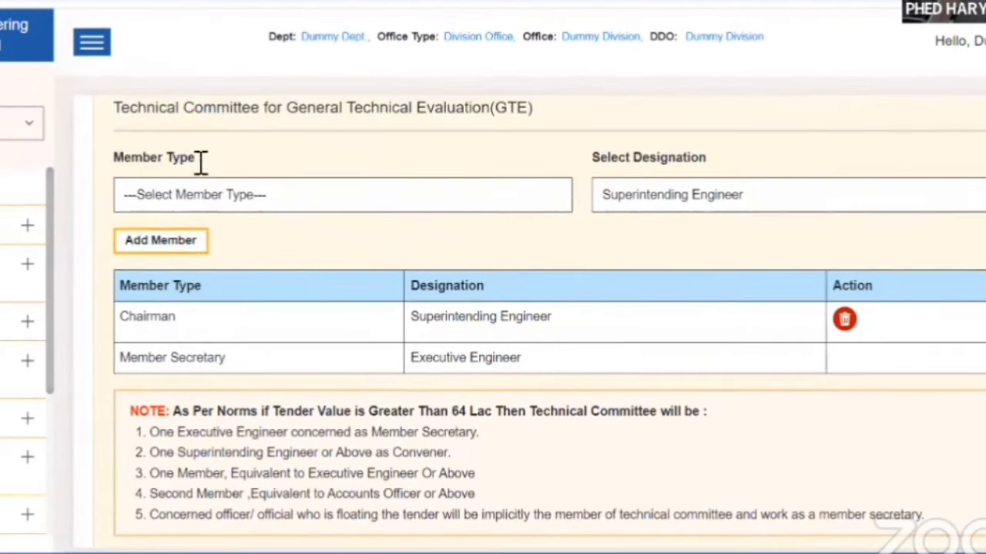
click(223, 207)
click(208, 257)
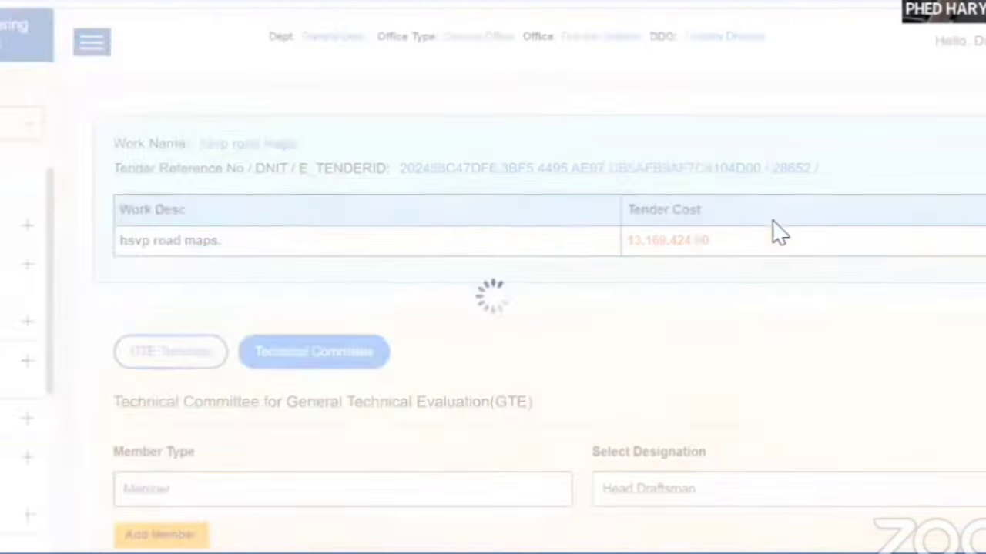
scroll(723, 339, down, 2)
click(717, 302)
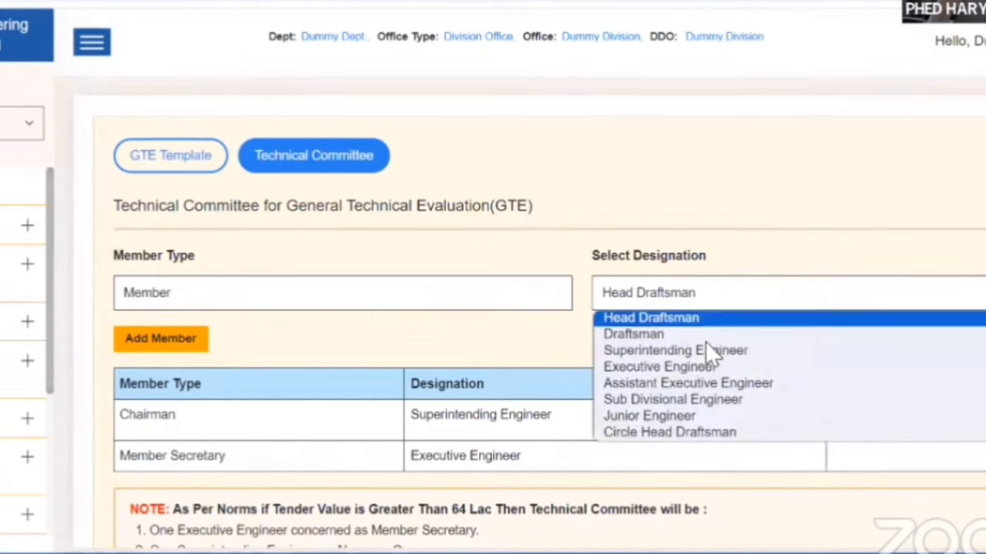
click(699, 385)
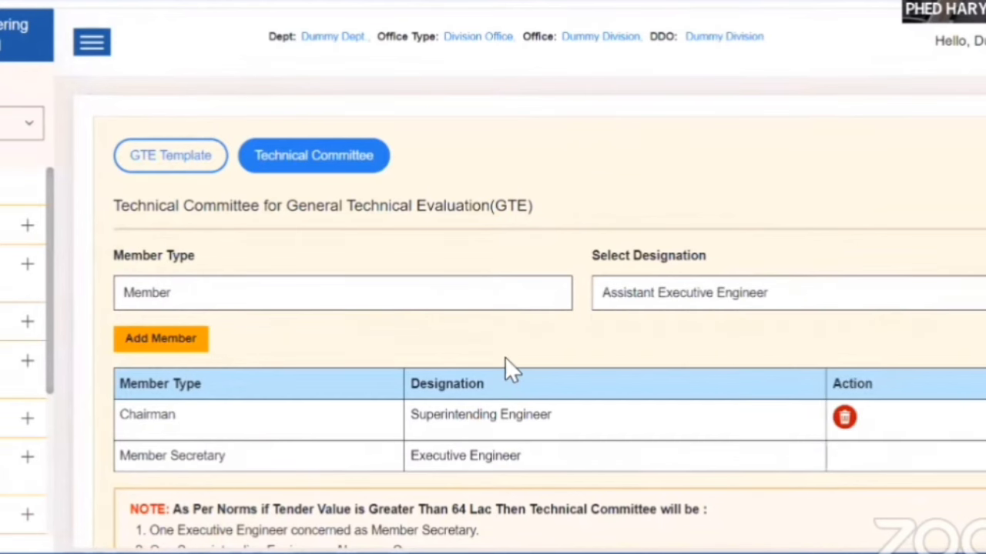
scroll(505, 357, down, 2)
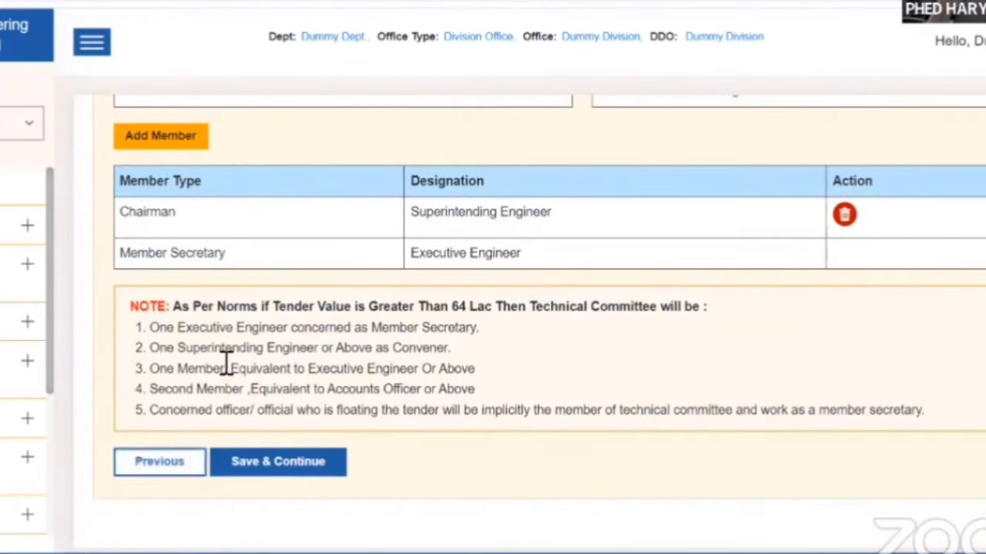
scroll(291, 385, up, 2)
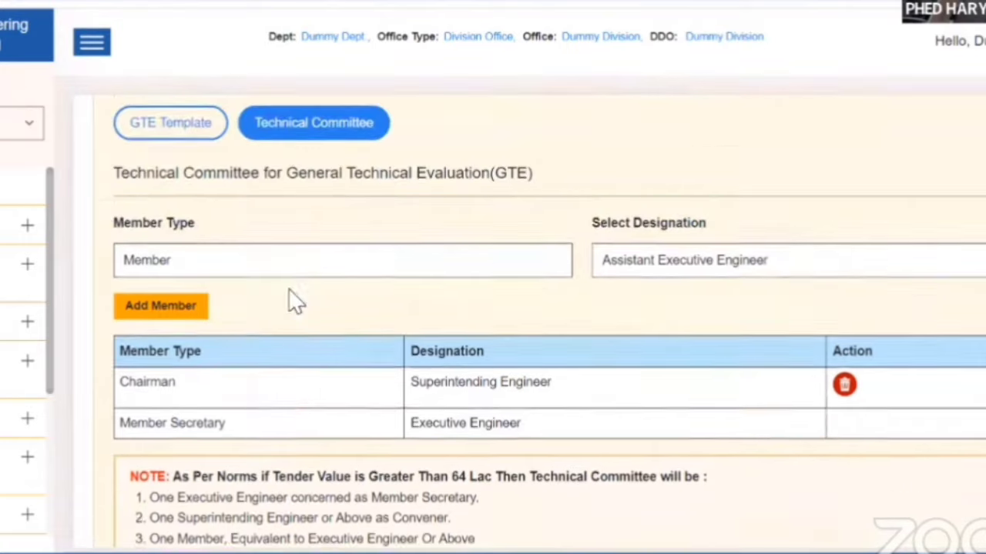
click(164, 333)
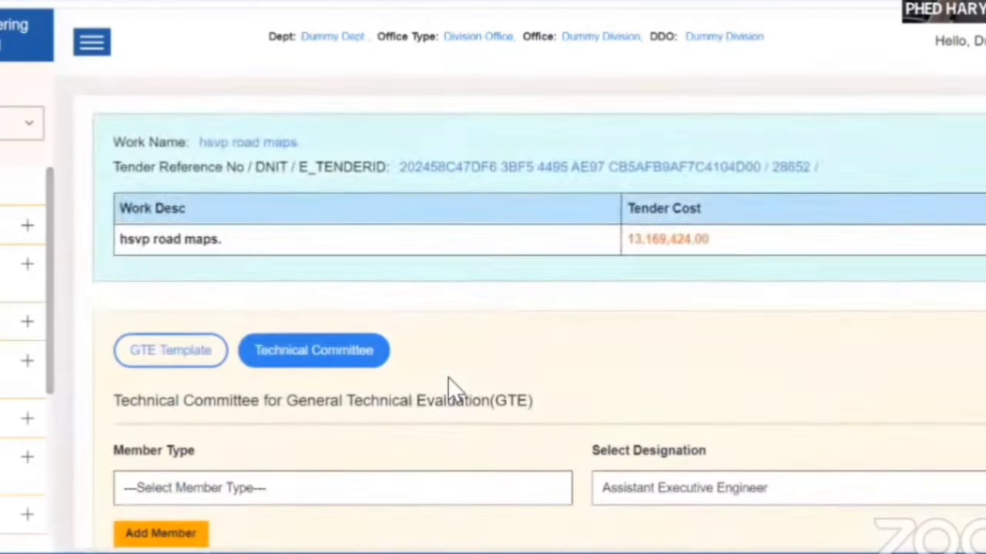
scroll(449, 387, down, 5)
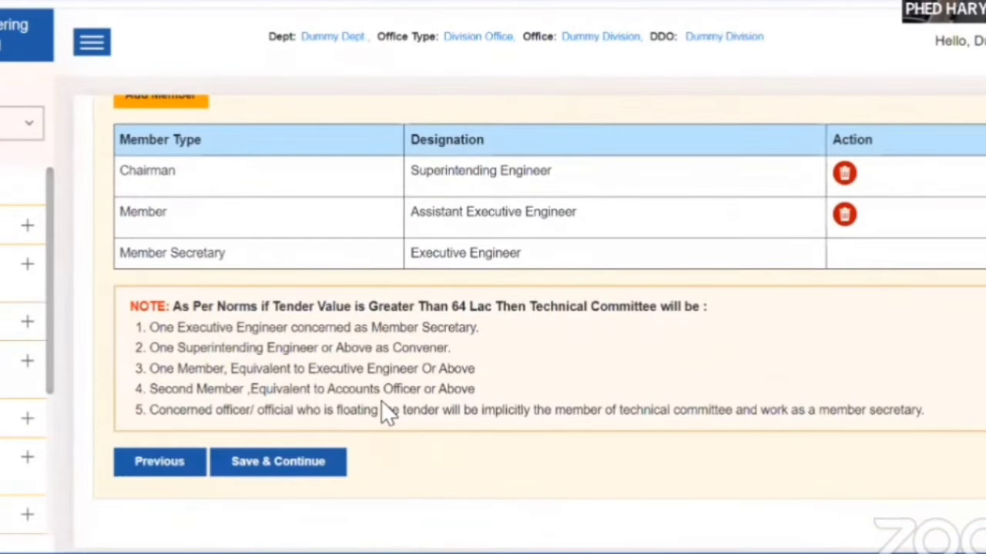
Step: Add an Executive Engineer to the technical committee as a second Member
scroll(380, 400, up, 4)
click(203, 342)
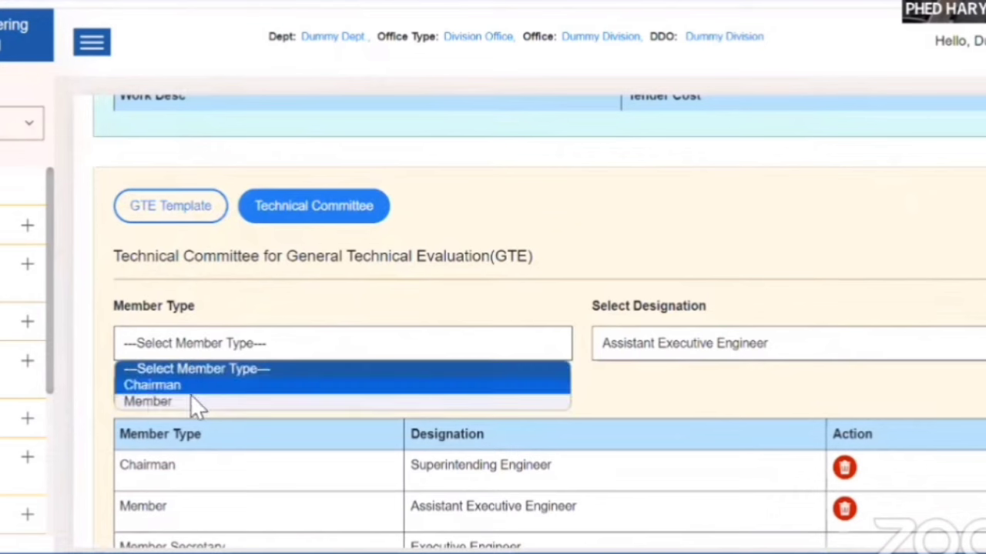
click(192, 402)
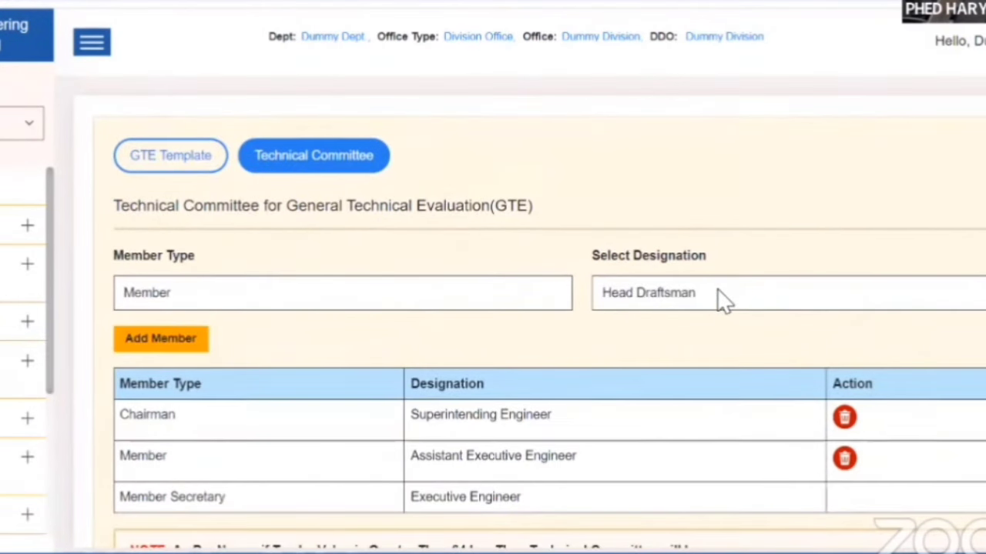
click(717, 301)
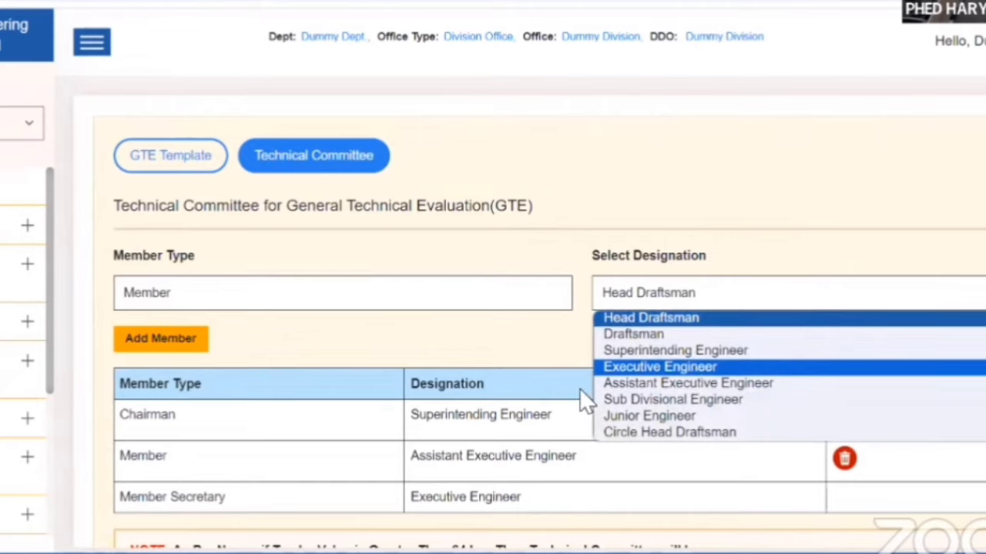
scroll(579, 388, down, 3)
scroll(196, 131, up, 2)
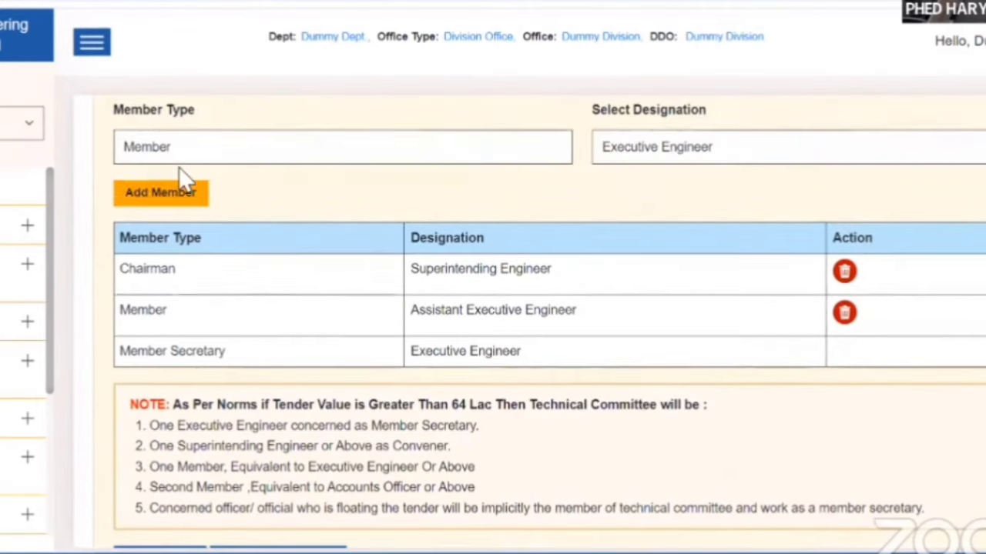
click(183, 188)
scroll(497, 300, down, 6)
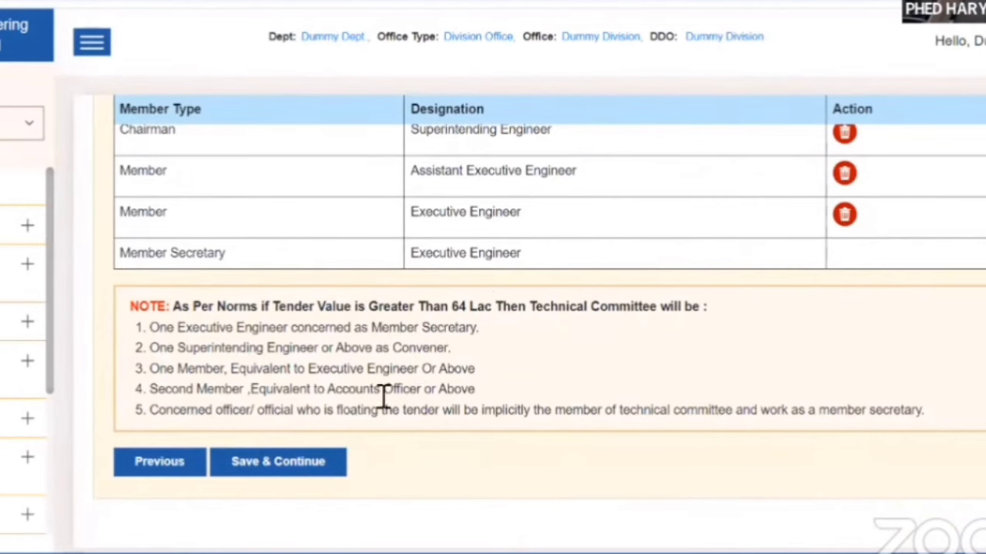
Step: Save the technical committee and locate the "hsvp road maps." tender in the tender list by searching the page for "hsv"
click(307, 465)
scroll(406, 412, down, 8)
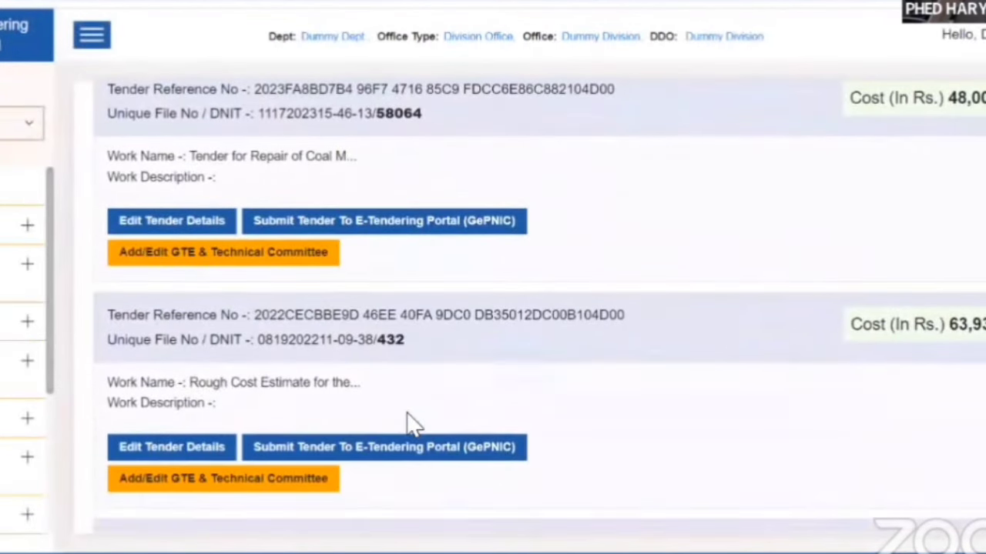
scroll(412, 423, up, 5)
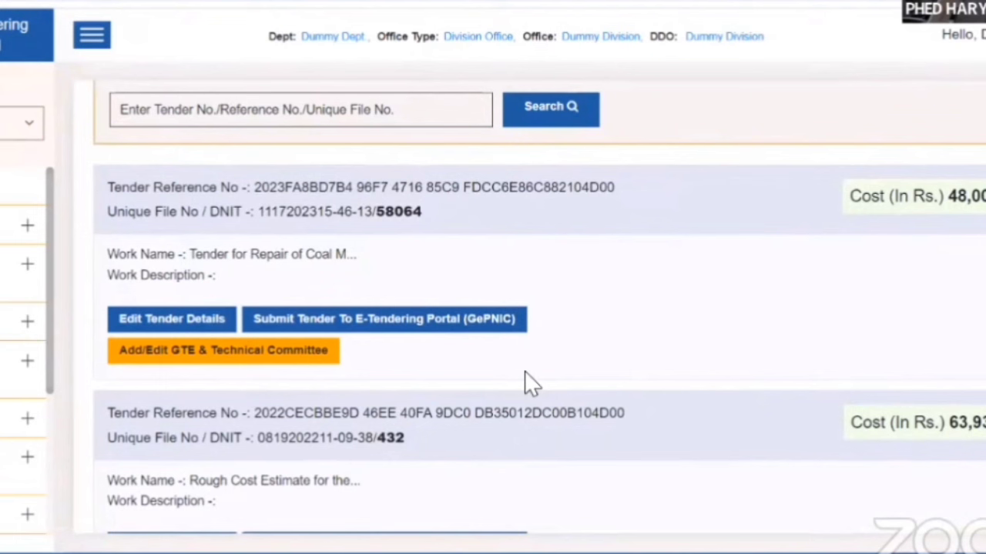
key(ctrl+f)
text(h)
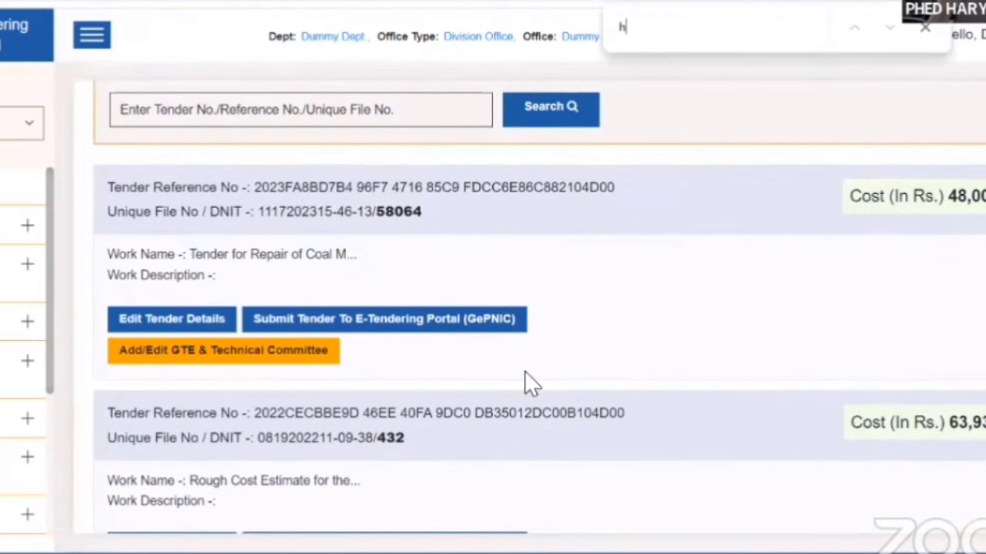
text(sv)
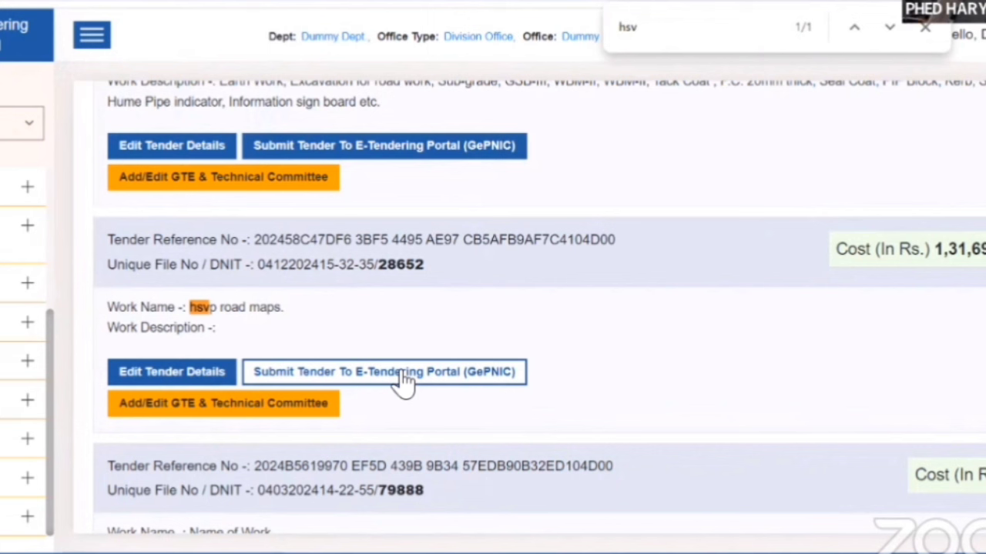
Step: Start submitting the "hsvp road maps." tender to the e-Tendering portal (GePNIC), accept the final-submit confirmation and review its details through to the document uploads
click(404, 372)
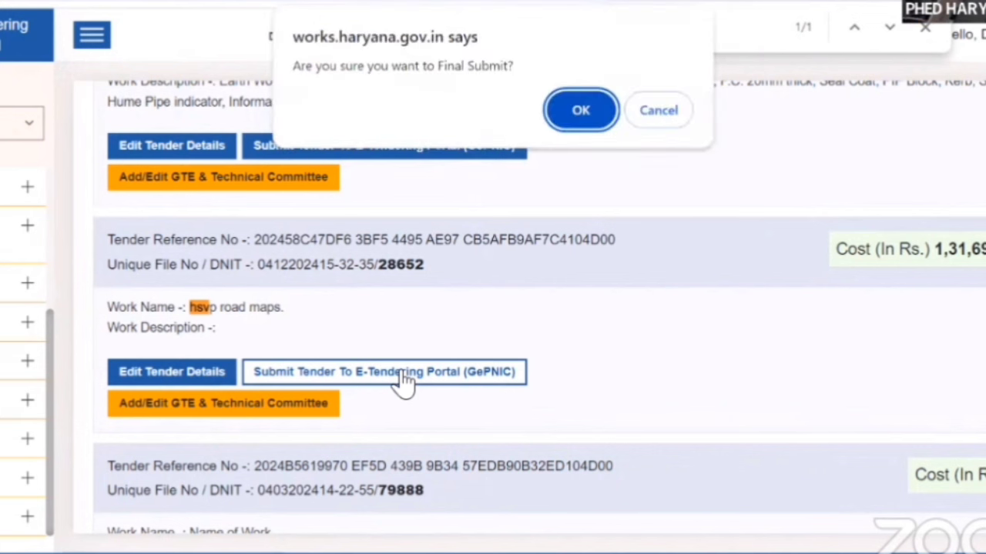
click(563, 117)
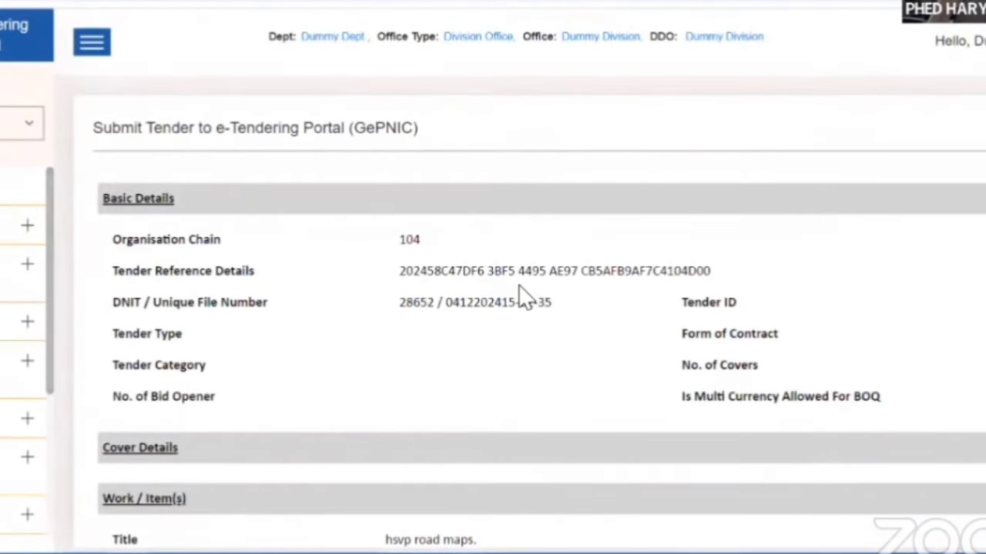
scroll(520, 295, down, 5)
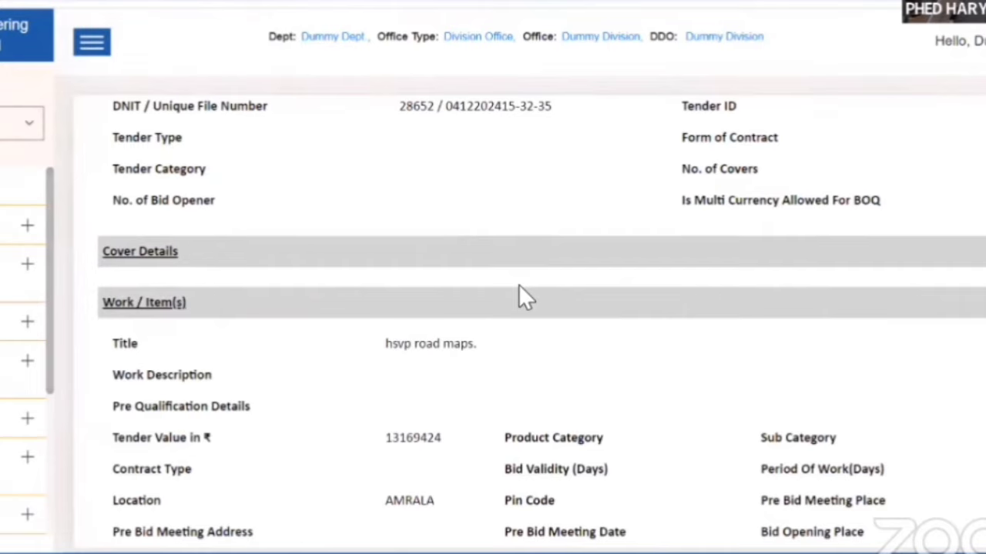
scroll(522, 296, down, 5)
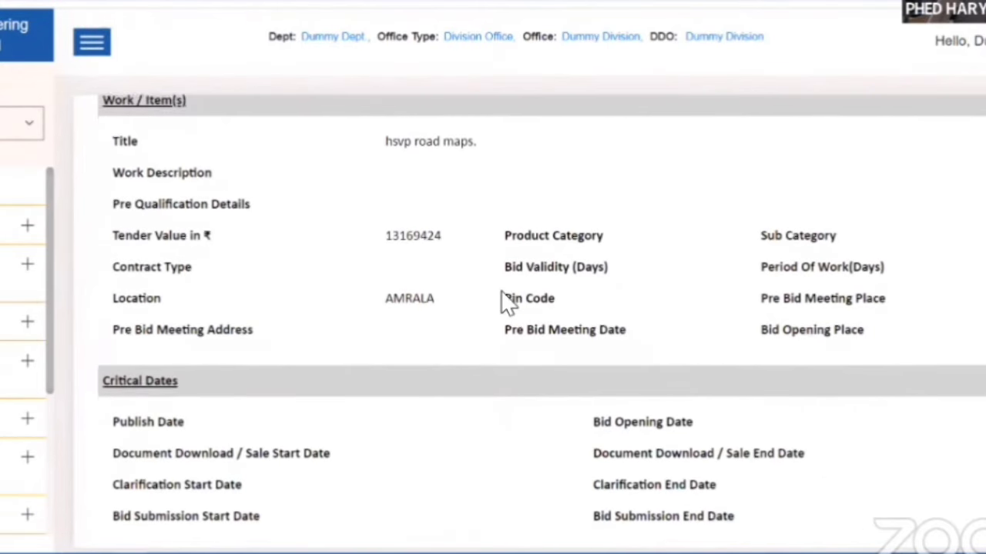
scroll(500, 291, down, 5)
scroll(504, 300, down, 7)
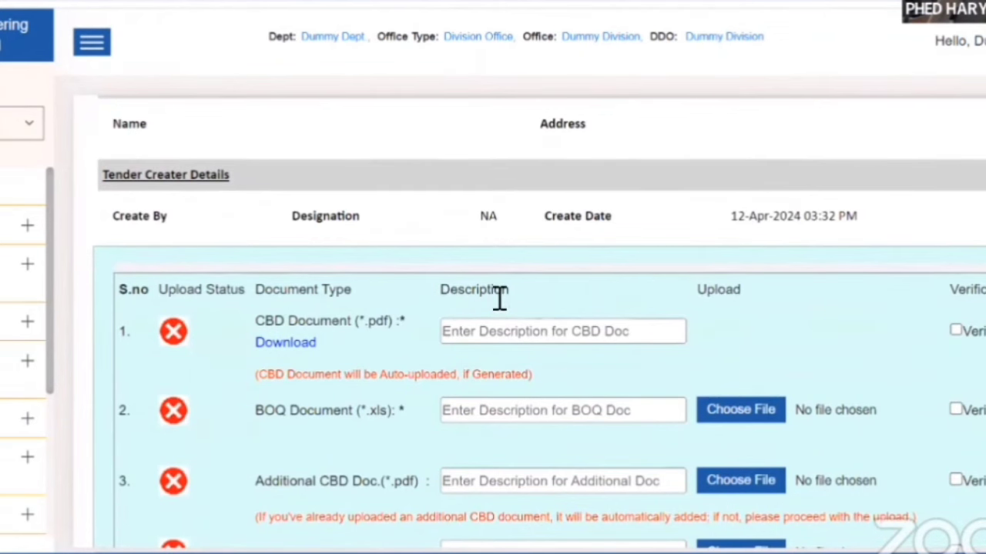
Step: Open the generated CBD document, review its opening pages through the bidding instructions, and close it to return to the document uploads
scroll(500, 299, down, 2)
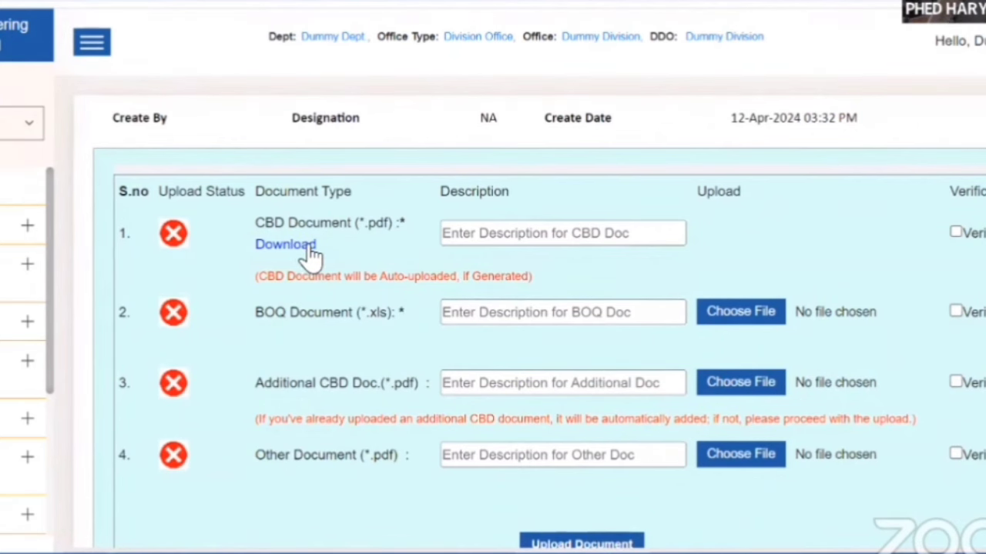
click(306, 247)
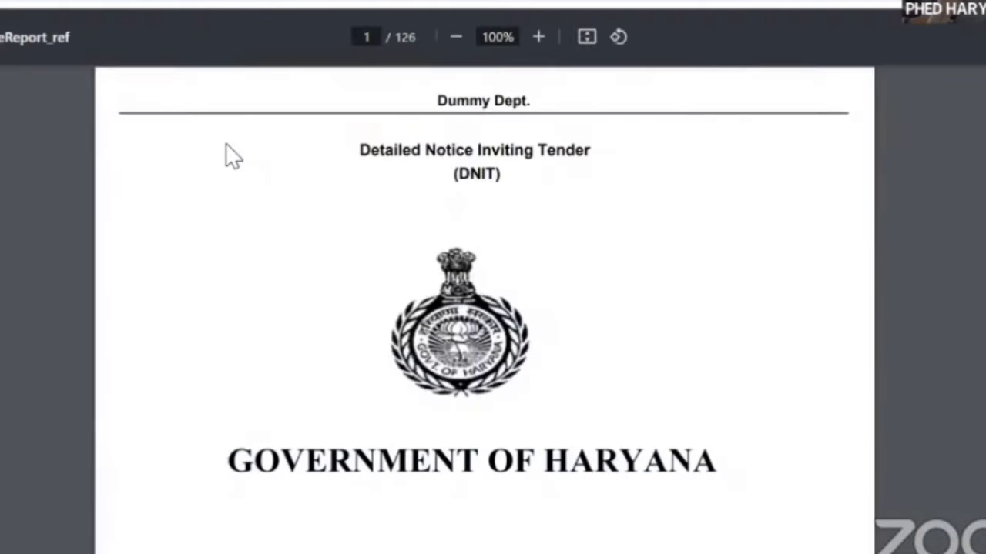
scroll(331, 221, down, 5)
scroll(336, 229, down, 20)
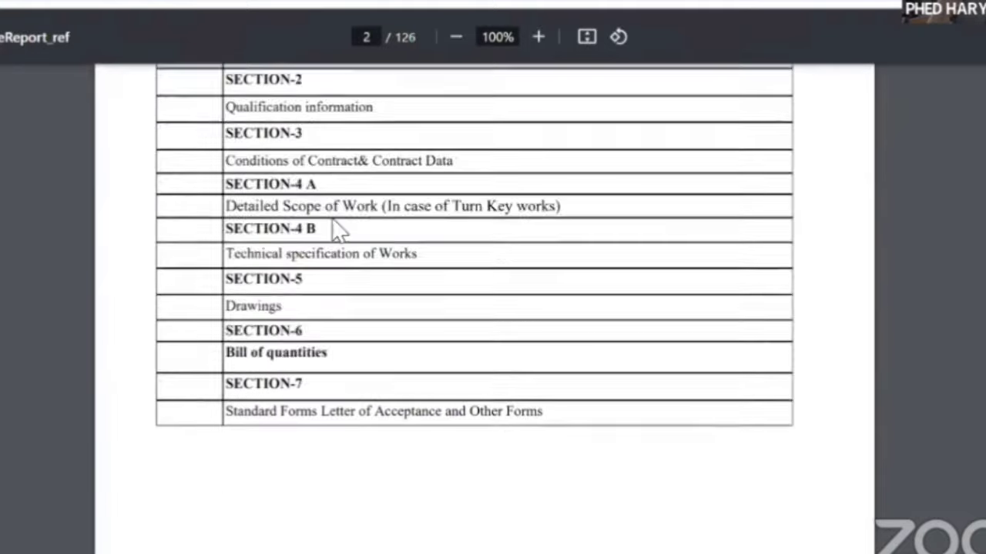
scroll(333, 230, down, 15)
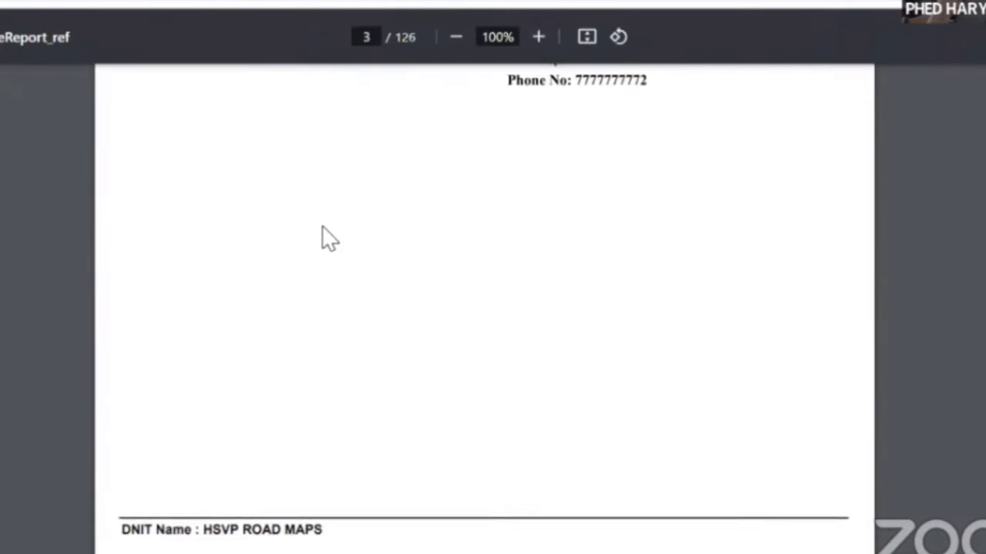
scroll(326, 238, down, 15)
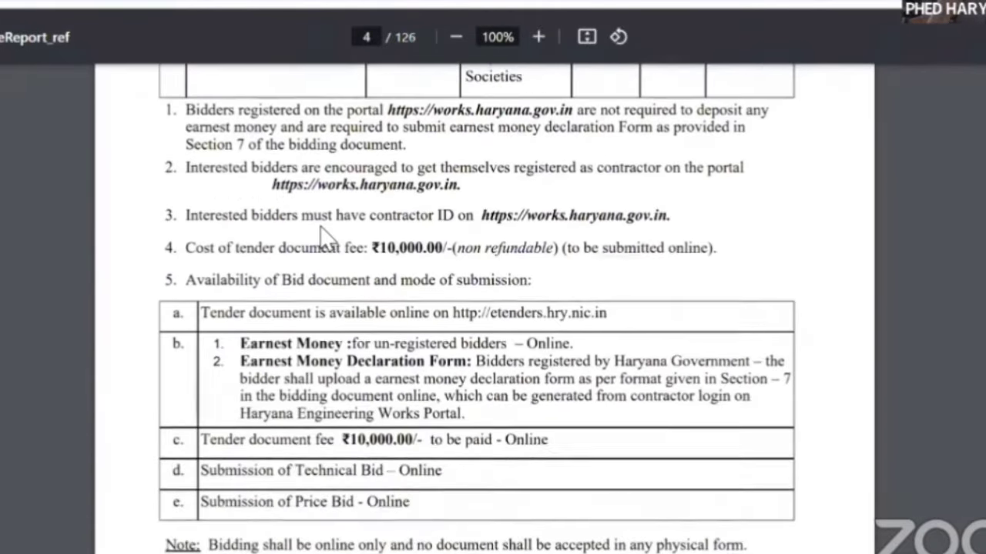
scroll(326, 239, down, 10)
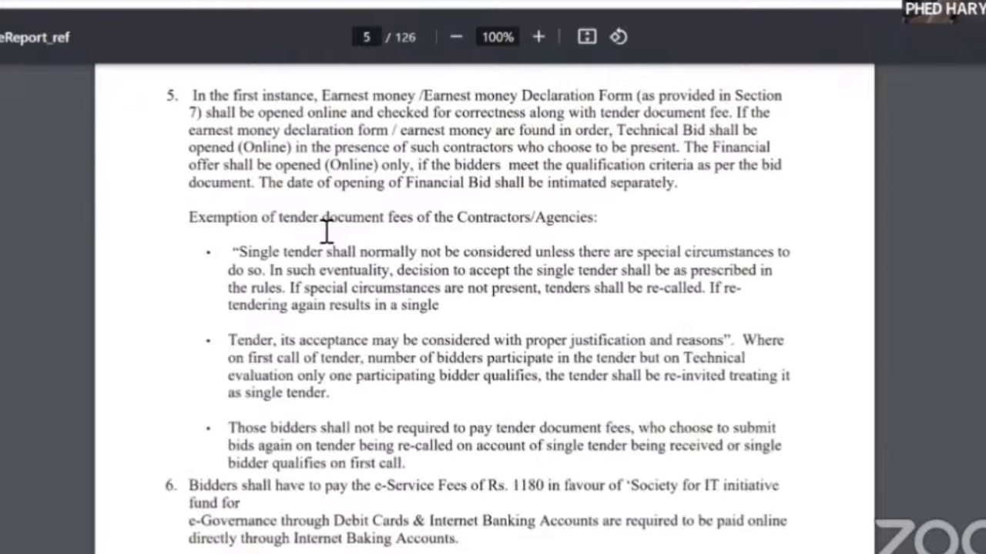
key(ctrl+w)
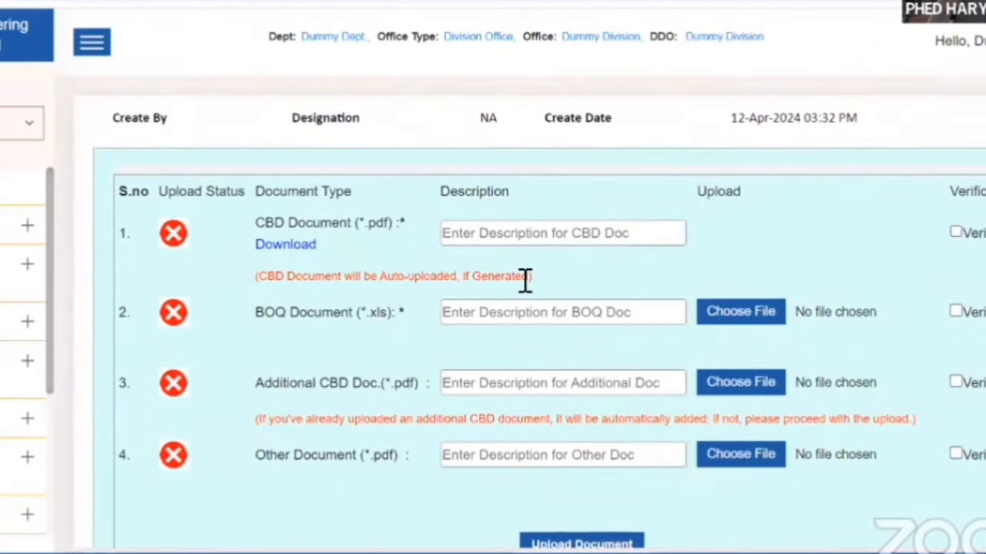
Step: Open the CBD document's description for entry in the document uploads
click(572, 239)
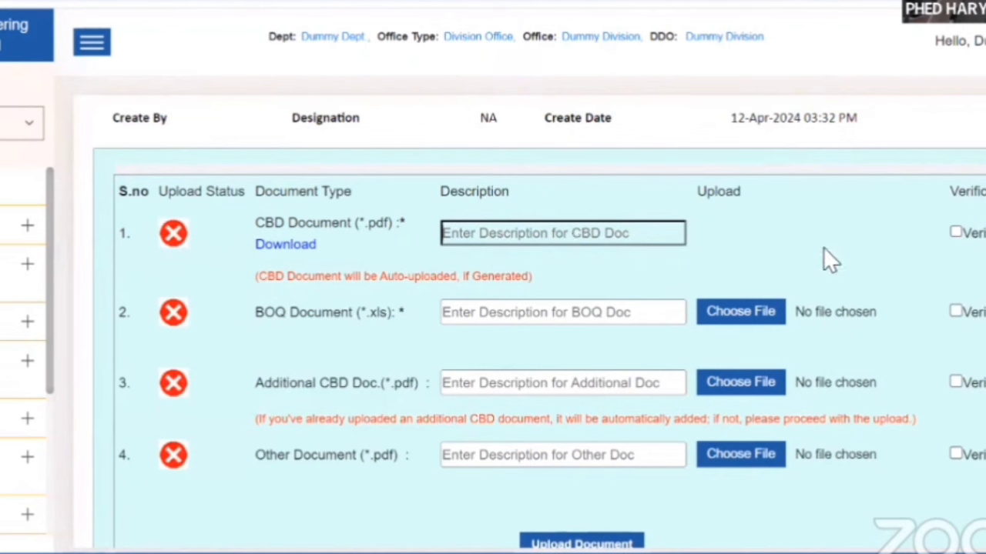
click(916, 248)
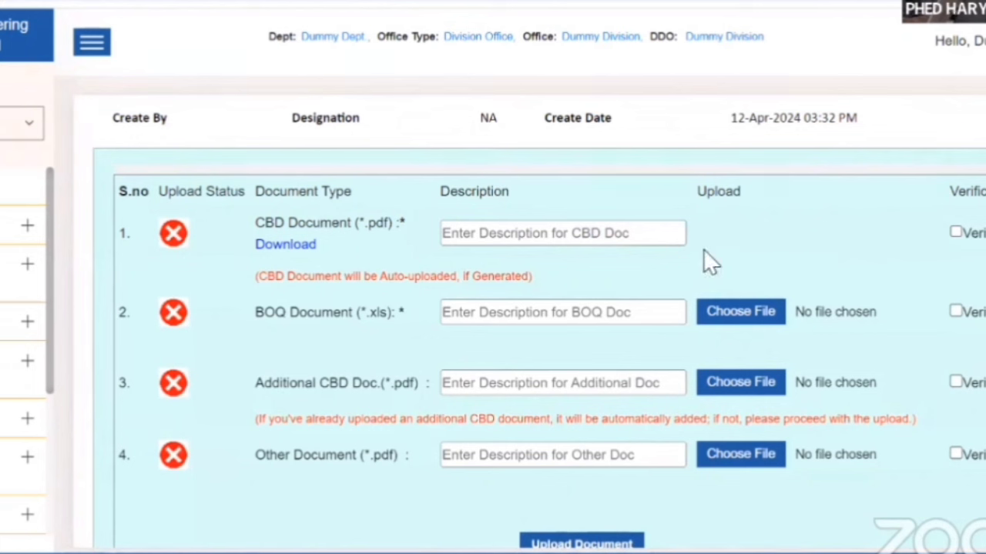
click(681, 235)
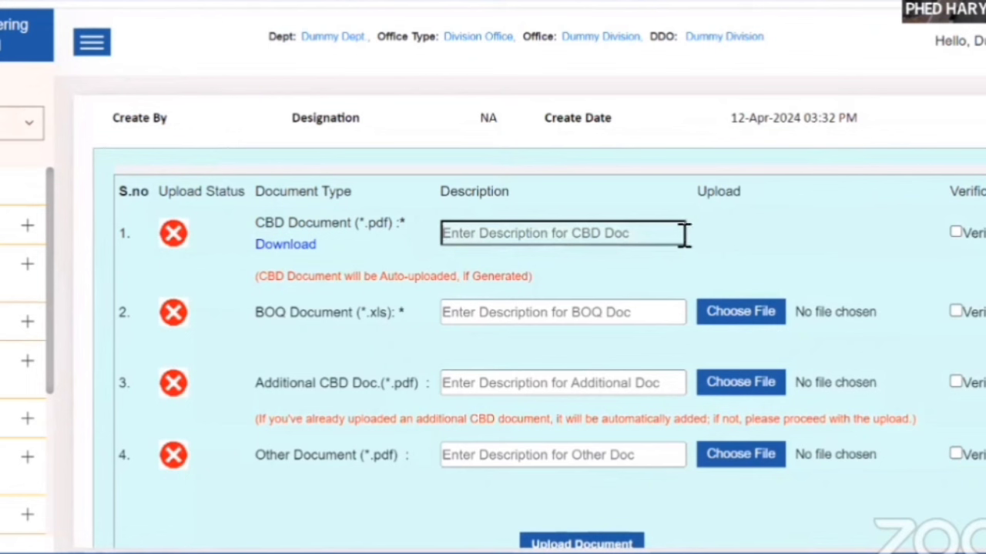